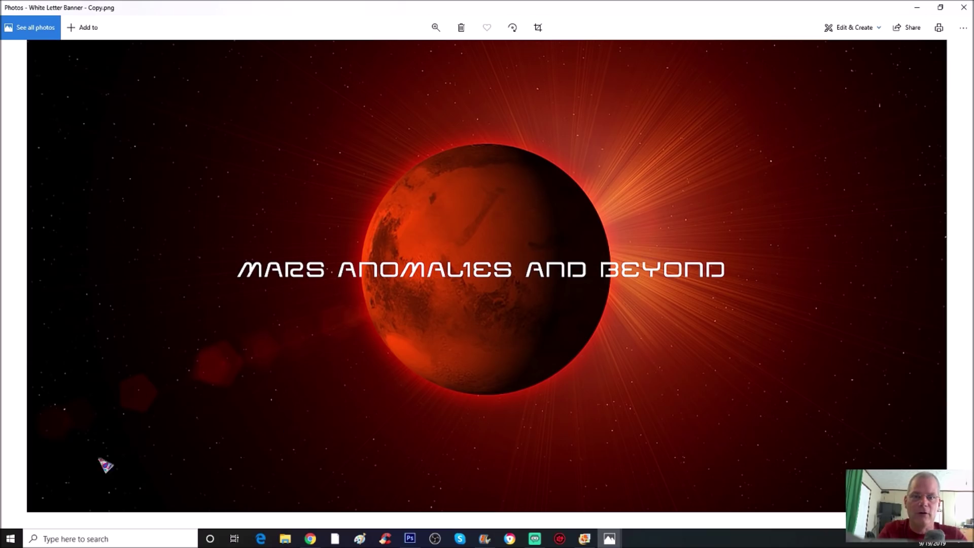
Switch to Chrome, page forward through Curiosity's Sol 123 Navcam images to right Navcam image NRA_408420110EDR, and enlarge it.
left_click(310, 538)
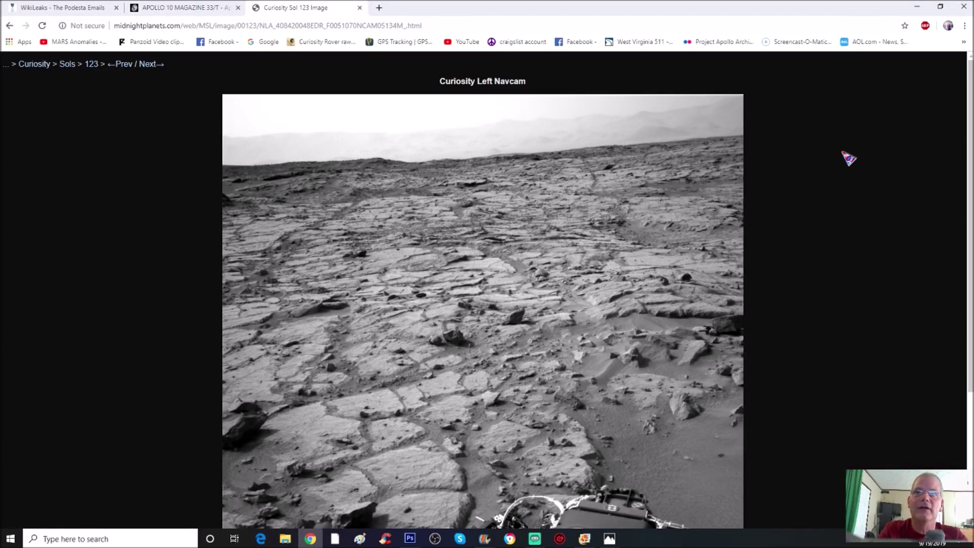
left_click(148, 66)
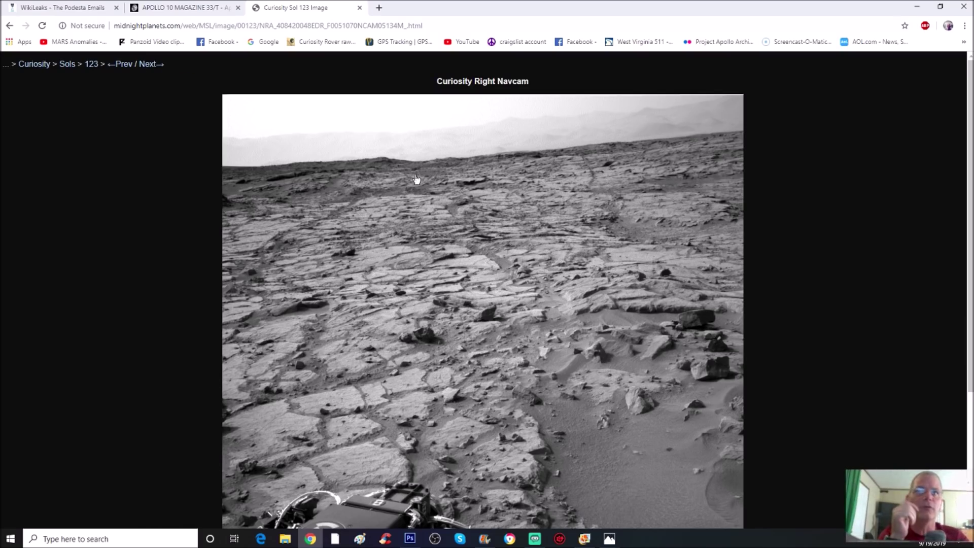
left_click(155, 68)
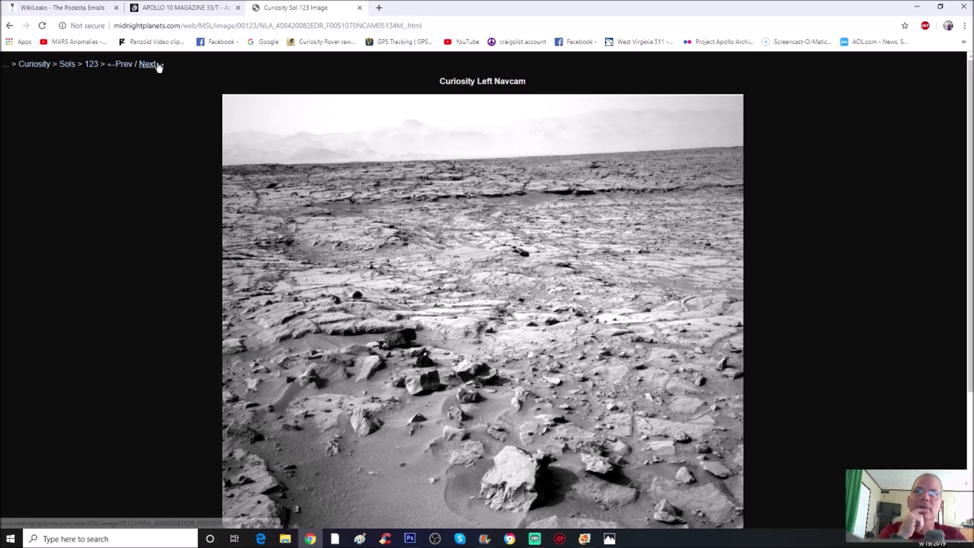
left_click(154, 66)
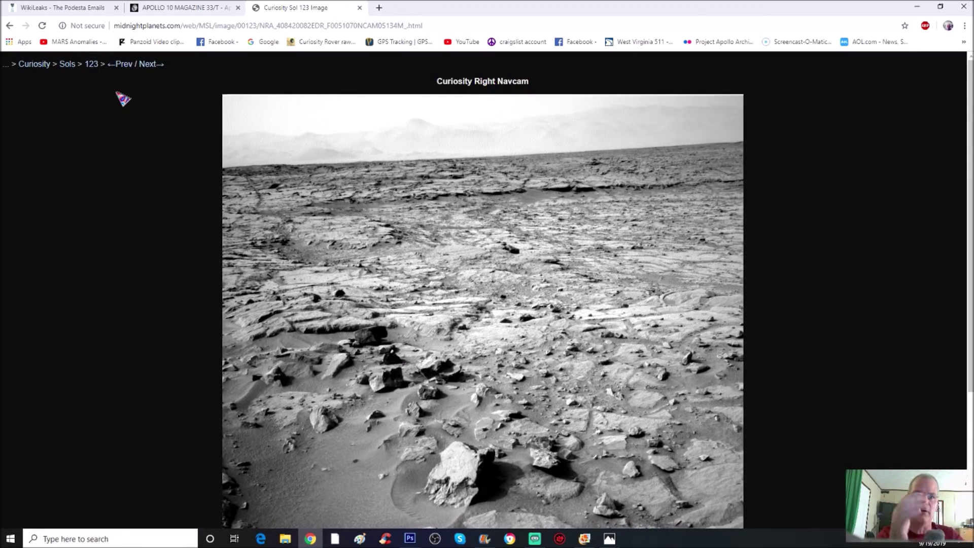
left_click(154, 66)
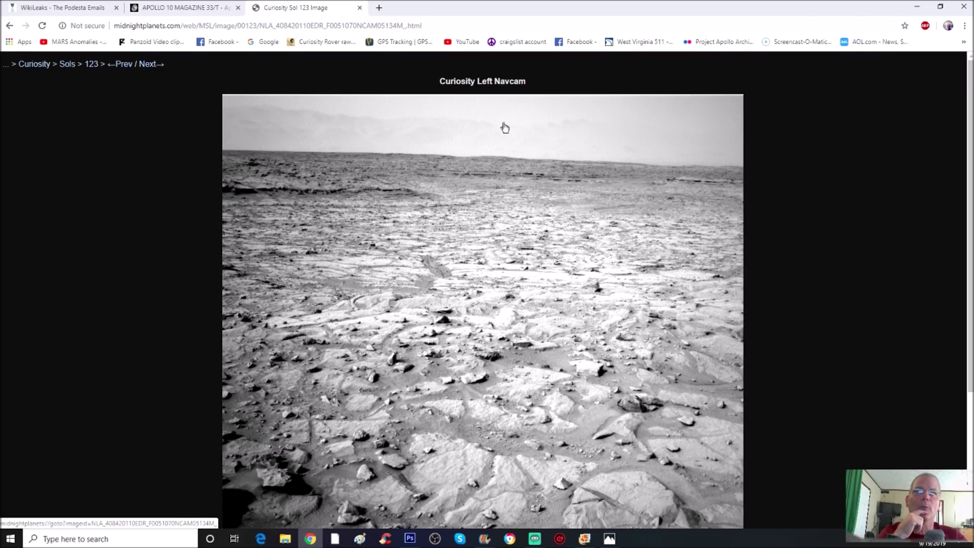
left_click(150, 67)
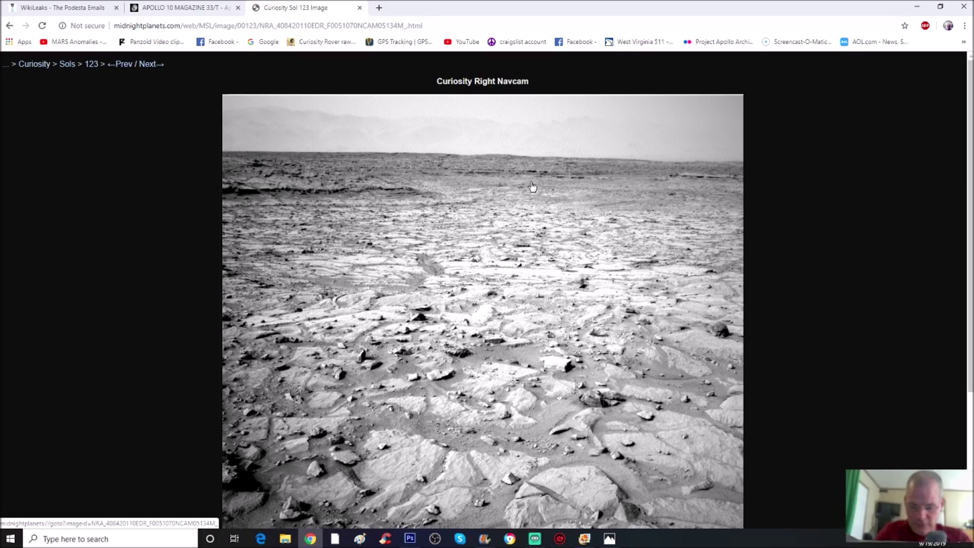
scroll(532, 187, "up", 4)
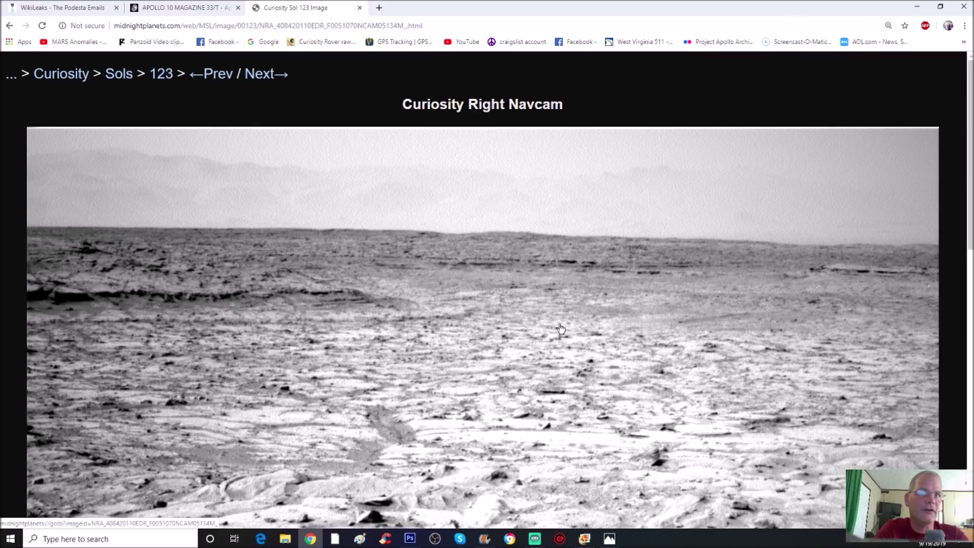
Switch to Photo Gallery to view the whole cracked lake-bed photo for comparison, and return to the Mars image in Chrome.
mouse_move(610, 537)
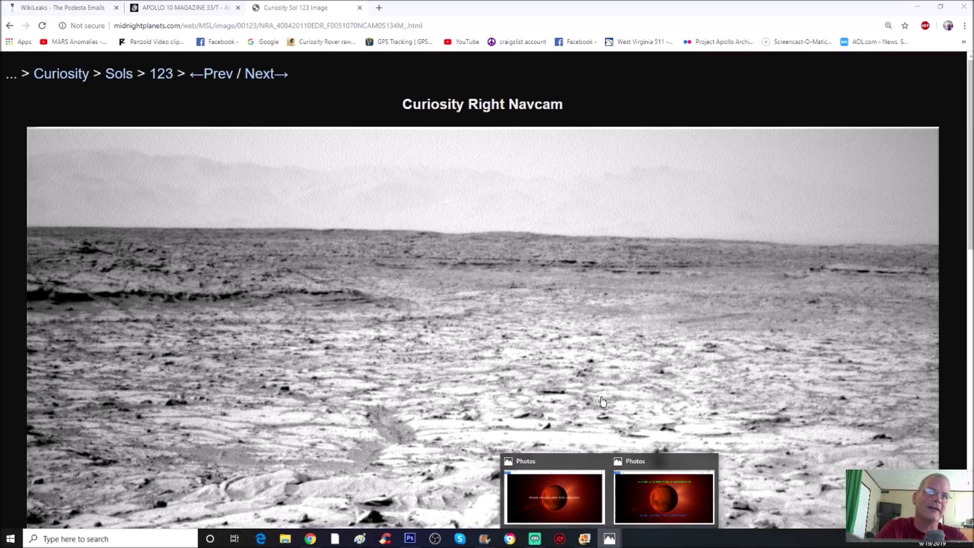
left_click(614, 473)
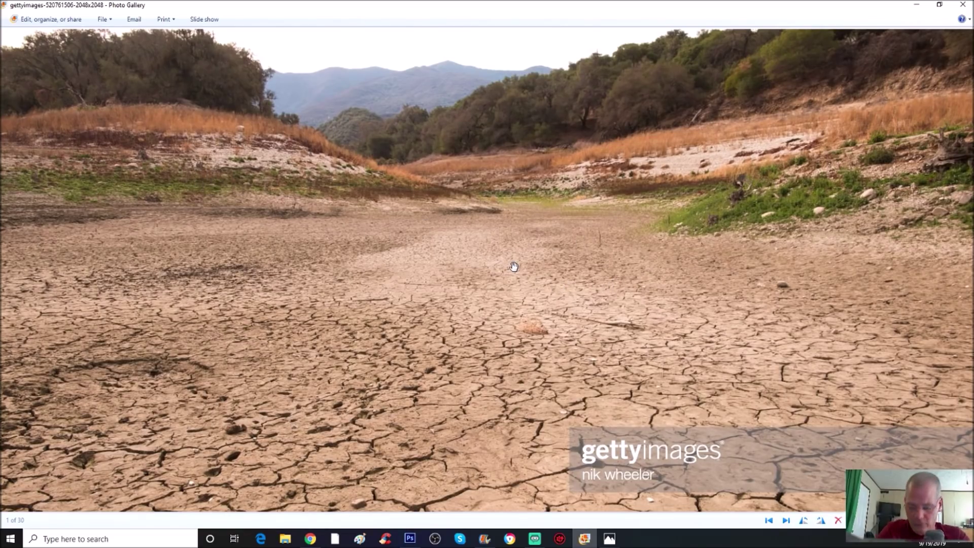
scroll(513, 266, "down", 3)
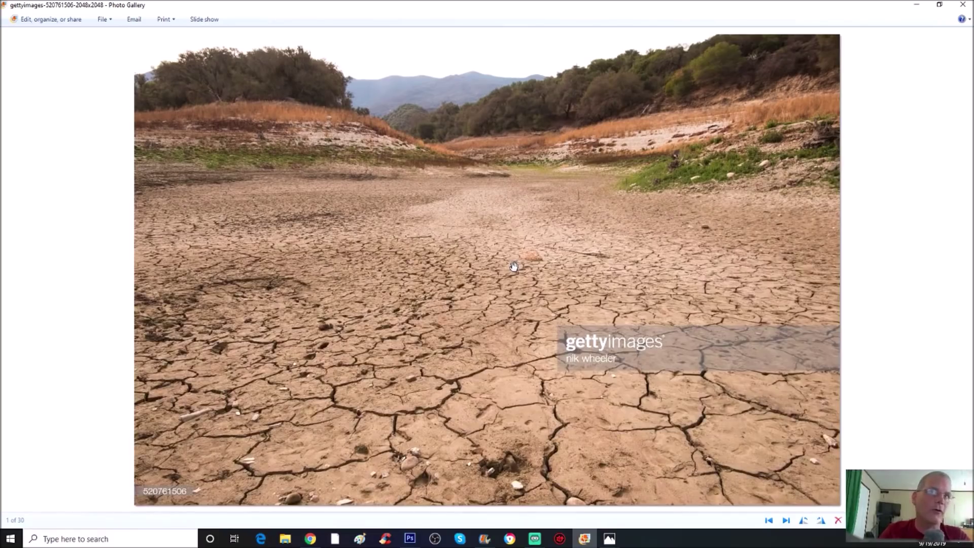
left_click(300, 513)
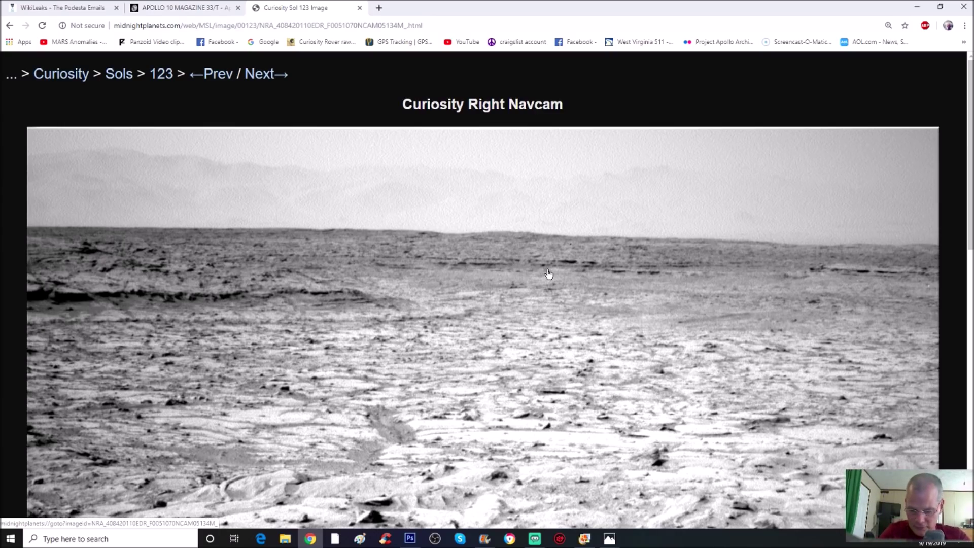
Examine the ledges and horizon in the Curiosity right Navcam image up close at 500%, and return the page to 100%.
scroll(548, 274, "up", 3)
scroll(548, 274, "down", 1)
scroll(548, 274, "up", 3)
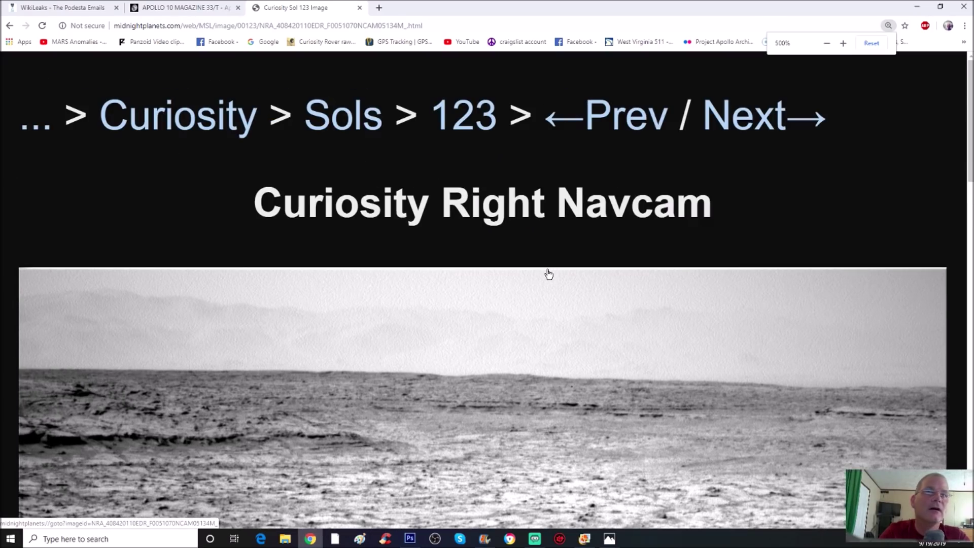
scroll(970, 195, "down", 2)
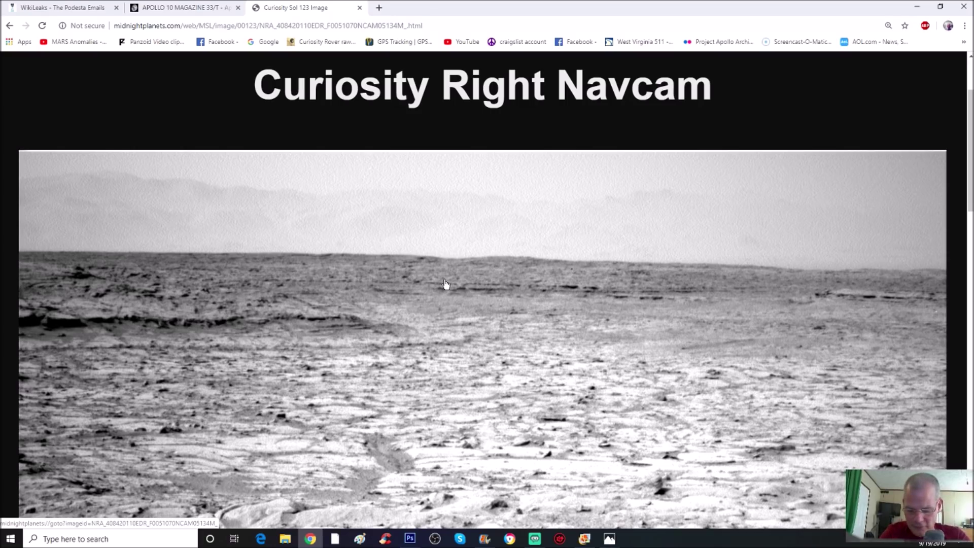
key("ctrl+minus")
key("ctrl+minus")
key("ctrl+minus")
key("ctrl+minus")
key("ctrl+minus")
key("ctrl+minus")
key("ctrl+minus")
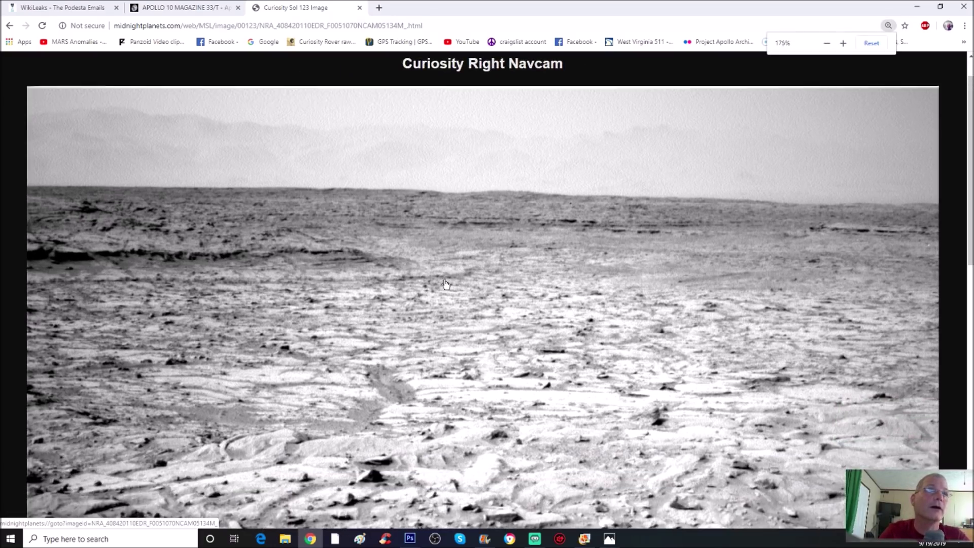
key("ctrl+minus")
key("ctrl+minus")
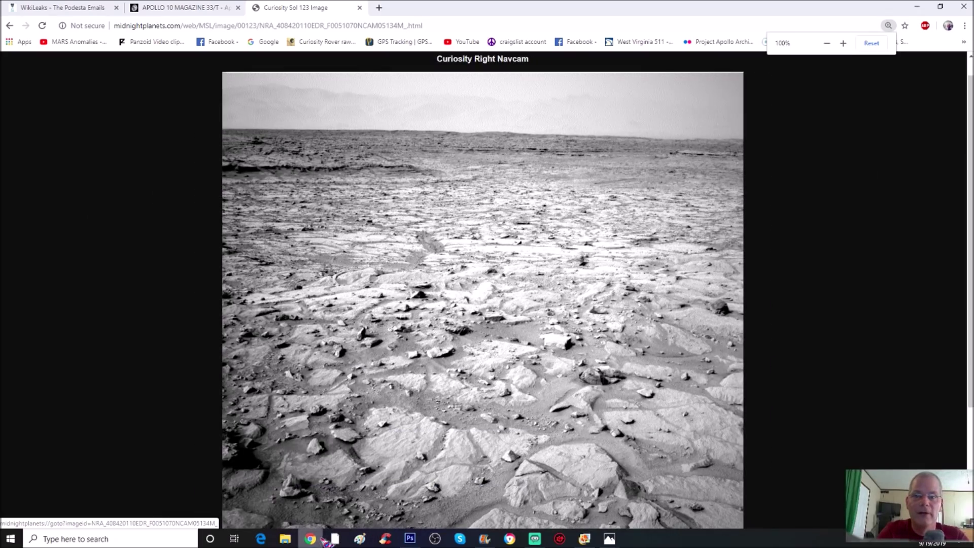
Switch to Photoshop, restore Snapshot 1 of the NLA_408420110EDR image, and show the terrain below the horizon at 25%.
left_click(422, 538)
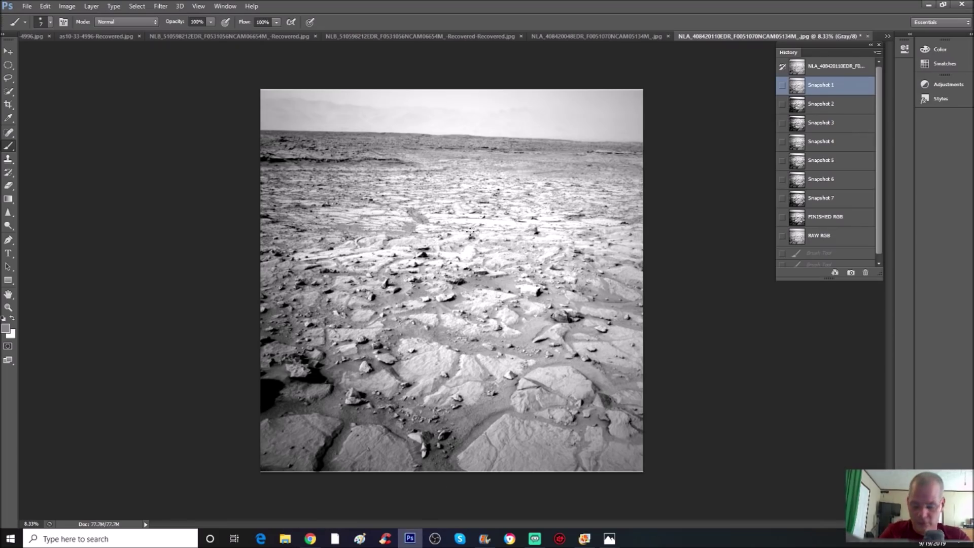
key("ctrl+alt+z")
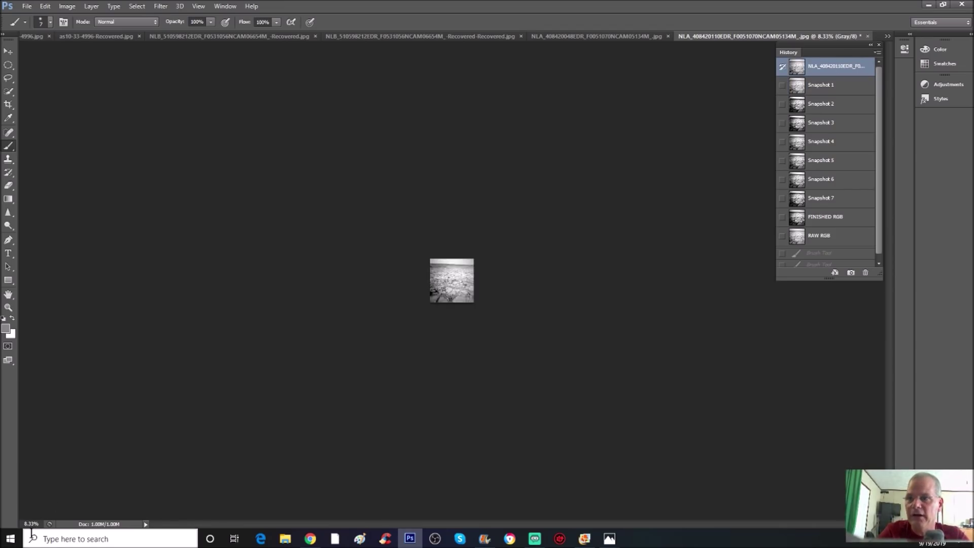
left_click(832, 86)
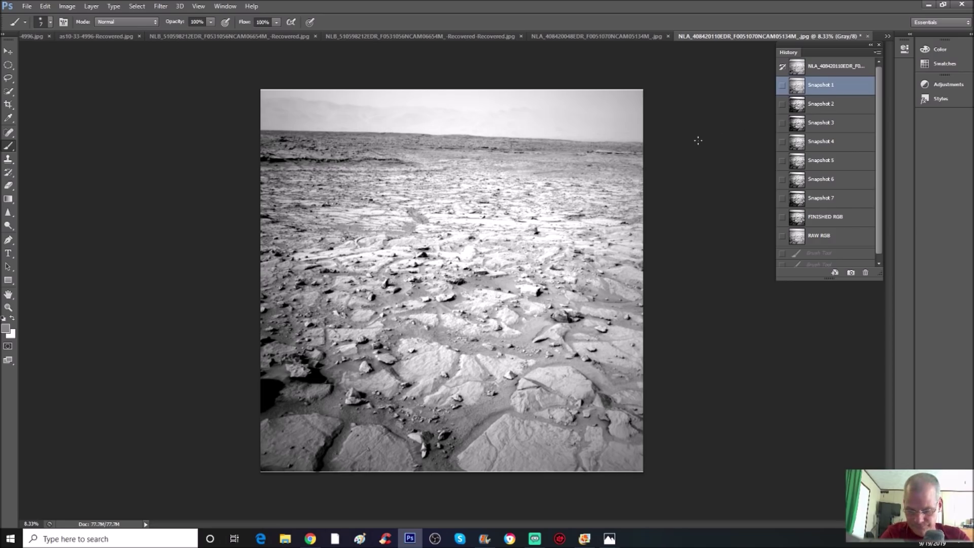
key("ctrl+plus")
key("ctrl+plus")
key("ctrl+plus")
left_click_drag(892, 266, 897, 181)
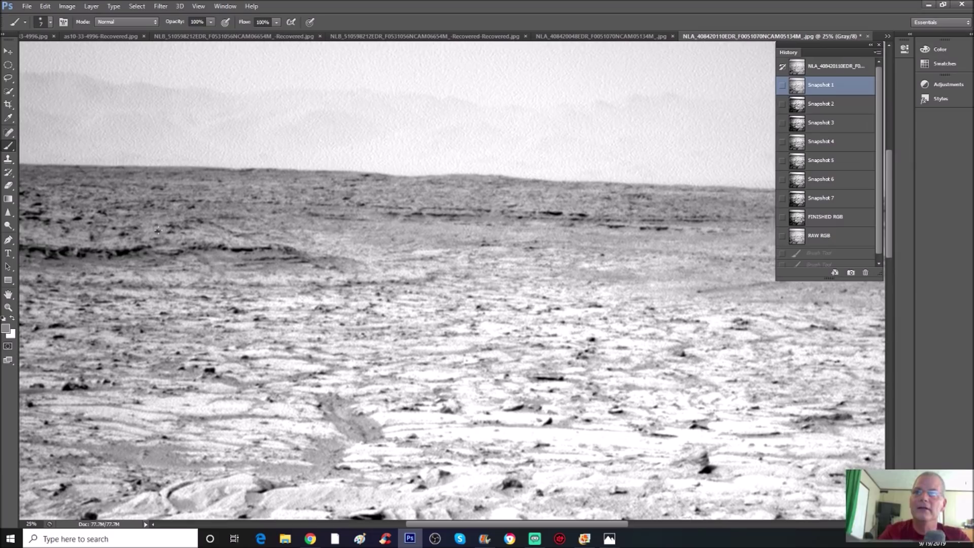
Show the red brush line following the rock ledges below the horizon, and undo back to the RAW RGB snapshot.
key("ctrl+z")
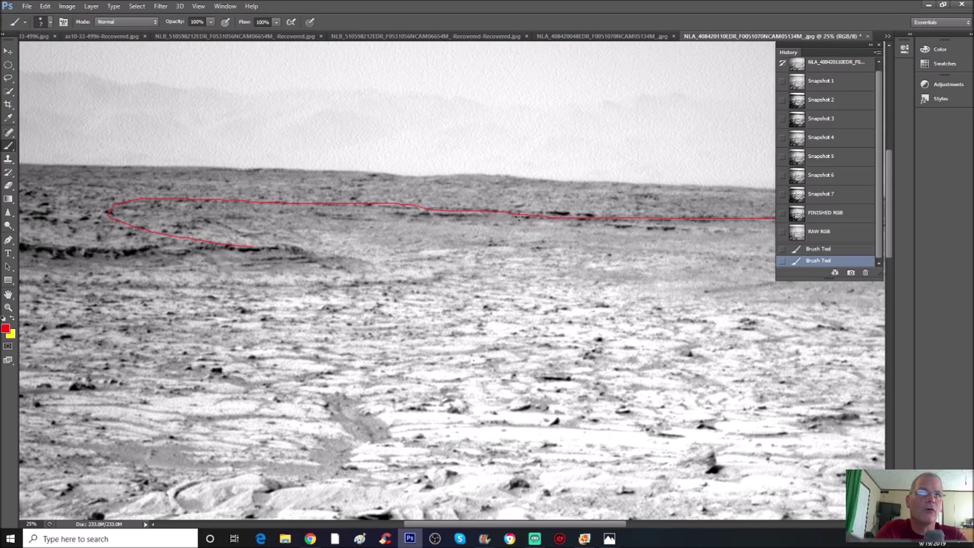
left_click_drag(464, 523, 491, 496)
scroll(492, 495, "down", 1)
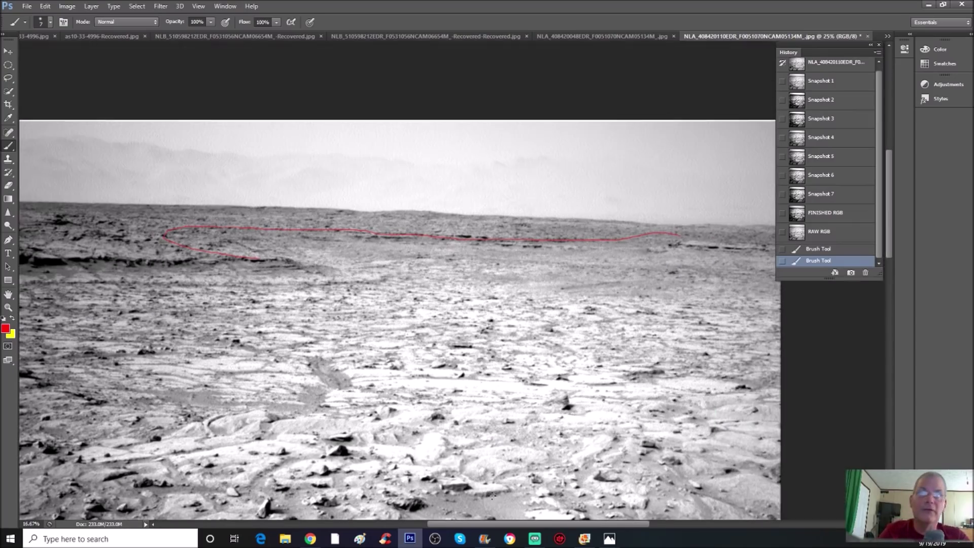
key("ctrl+alt+z")
key("ctrl+alt+z")
Brush three yellow arrows pointing down at the rock ledges just below the horizon.
key("x")
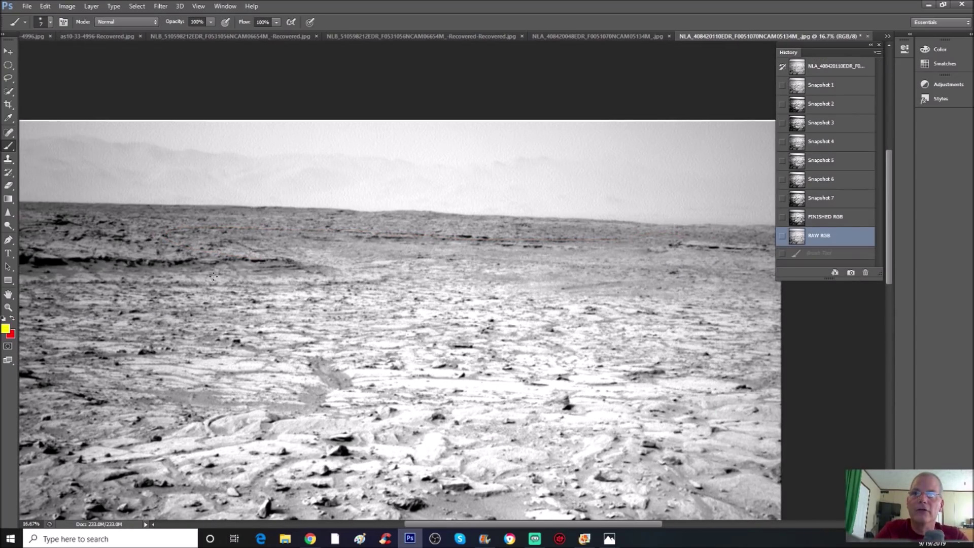
left_click_drag(112, 198, 182, 237)
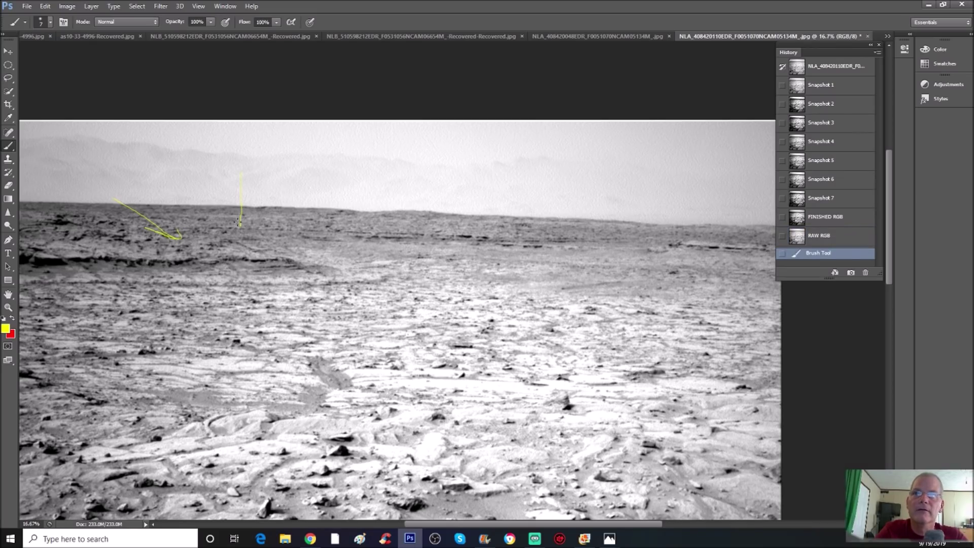
left_click_drag(252, 217, 253, 218)
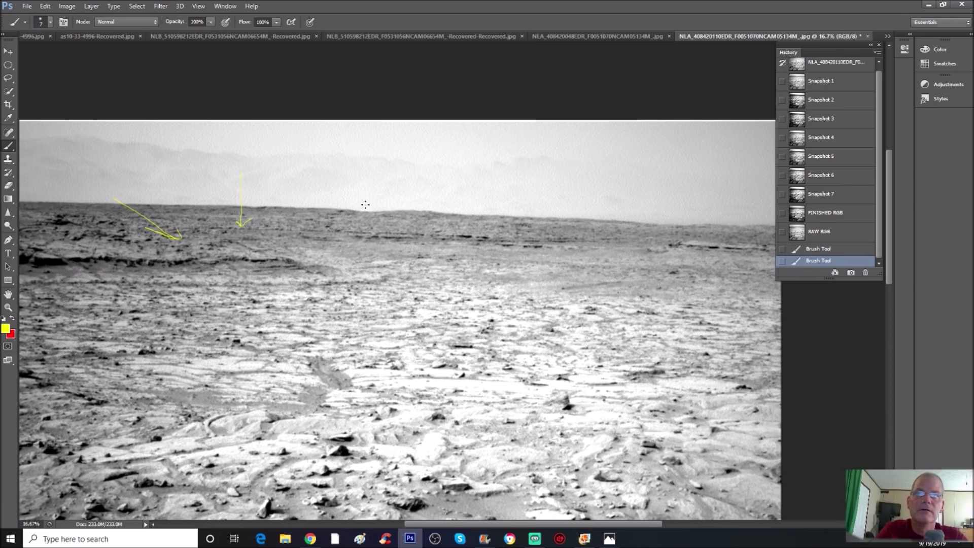
left_click_drag(374, 226, 375, 227)
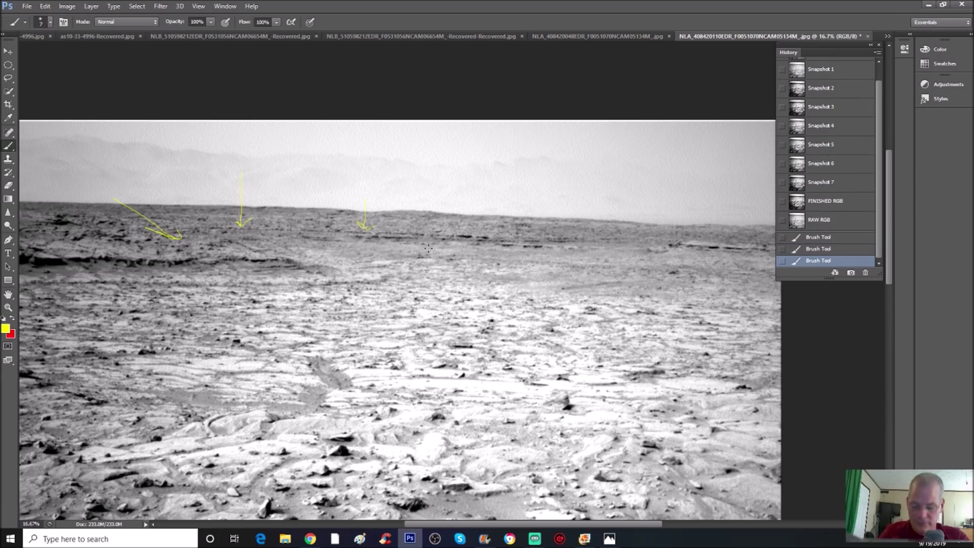
Outline the rock layers beneath the third yellow arrow with red brush strokes at 50% zoom.
scroll(429, 252, "up", 1)
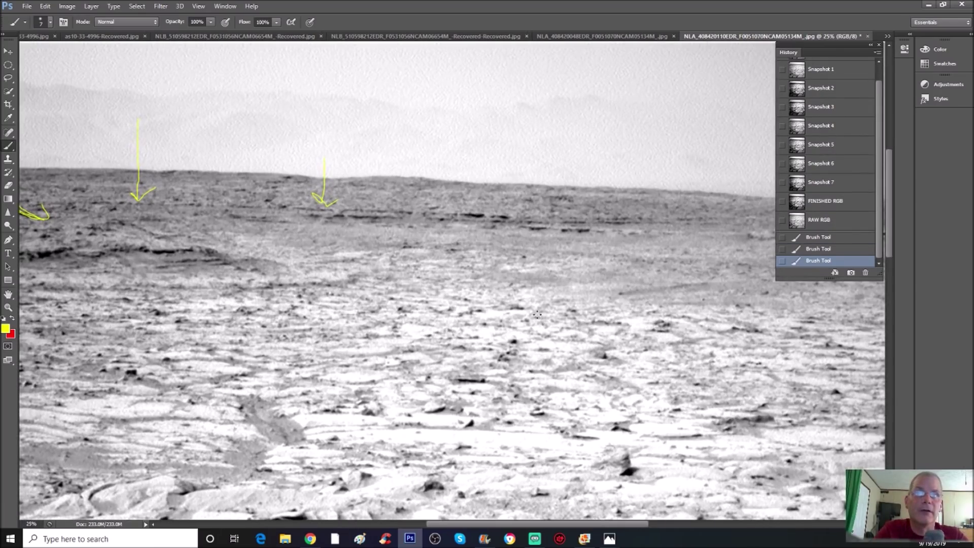
left_click_drag(484, 524, 443, 524)
left_click(12, 318)
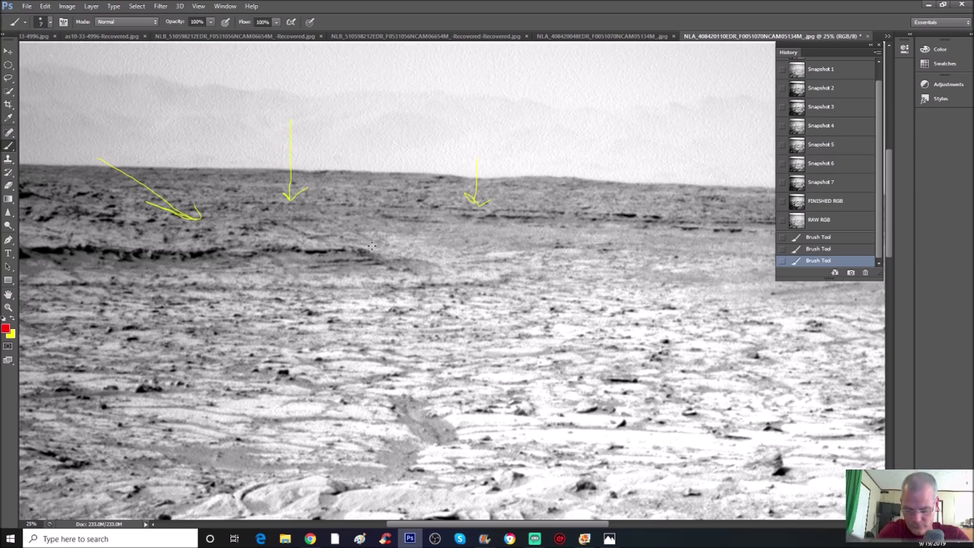
scroll(446, 274, "up", 2)
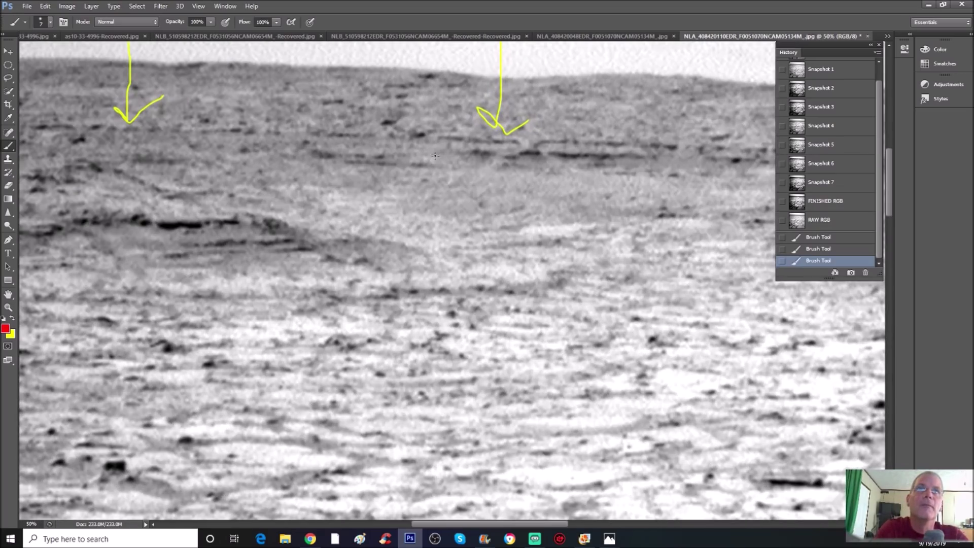
left_click_drag(439, 146, 445, 150)
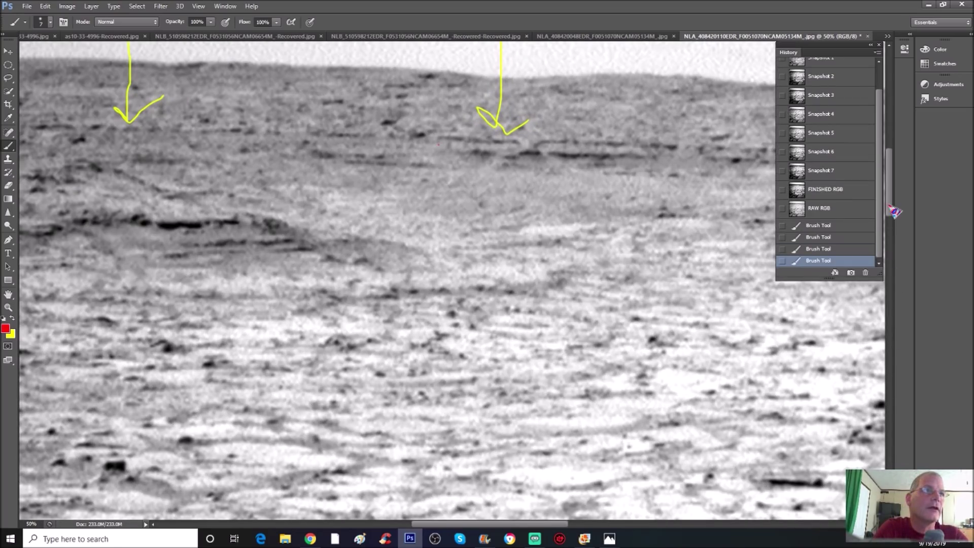
scroll(891, 191, "up", 3)
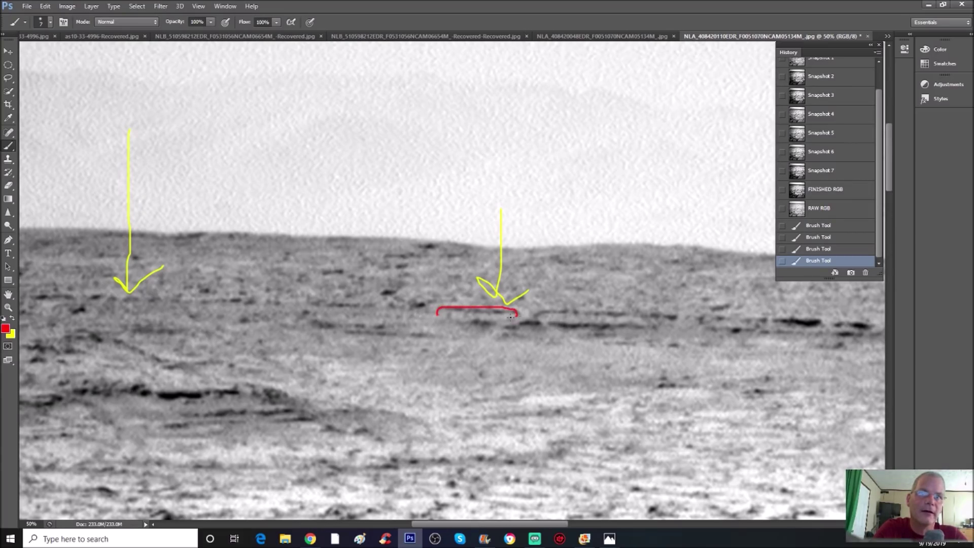
left_click_drag(504, 319, 504, 318)
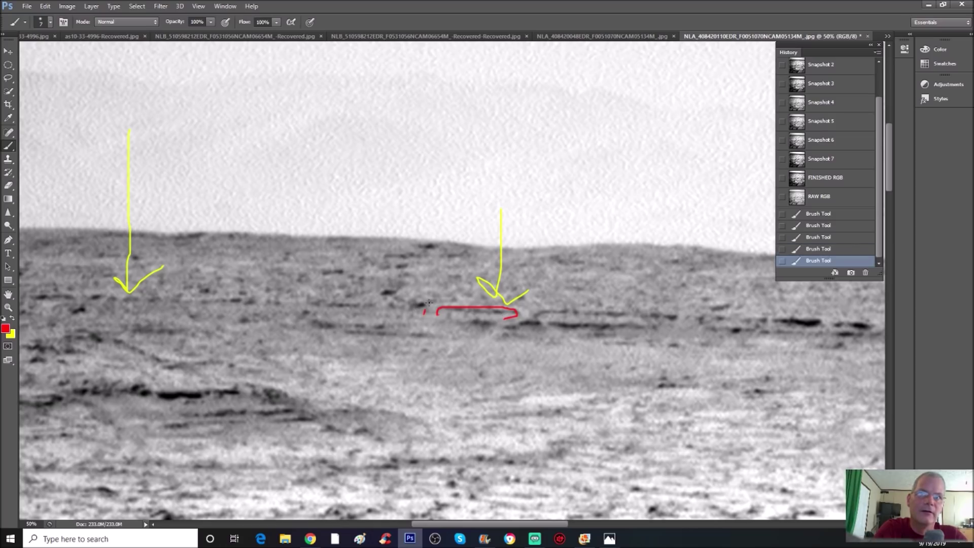
left_click_drag(528, 322, 543, 317)
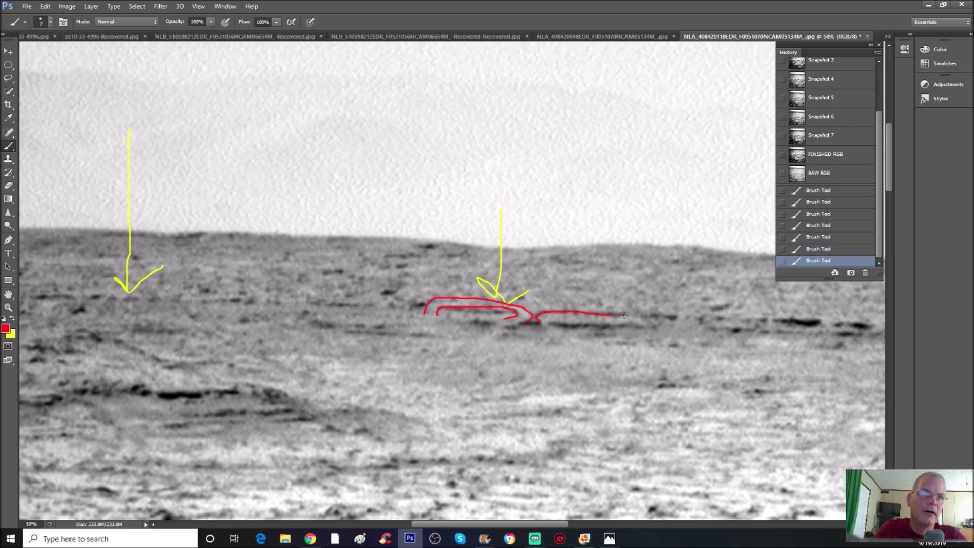
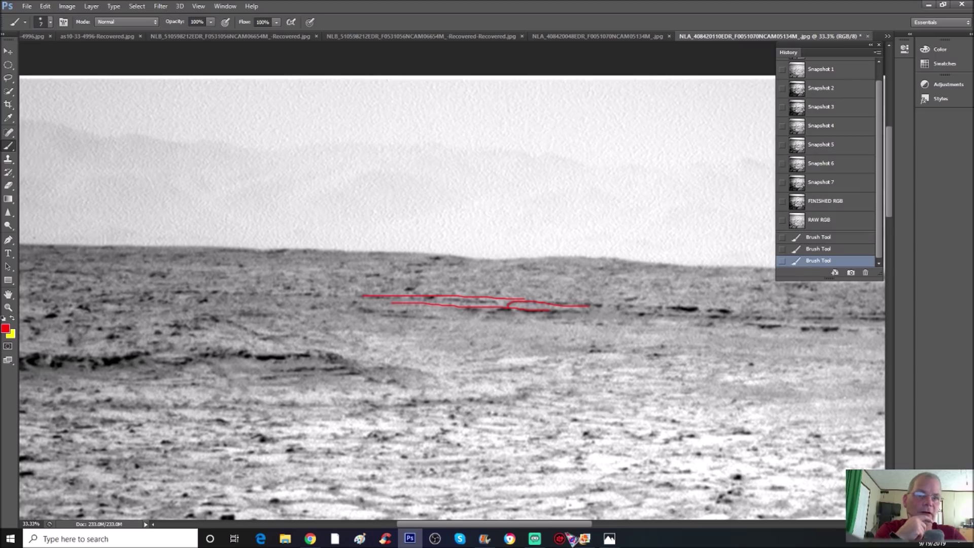
Clear the red brush markings by restoring the RAW RGB snapshot.
left_click_drag(577, 525, 608, 527)
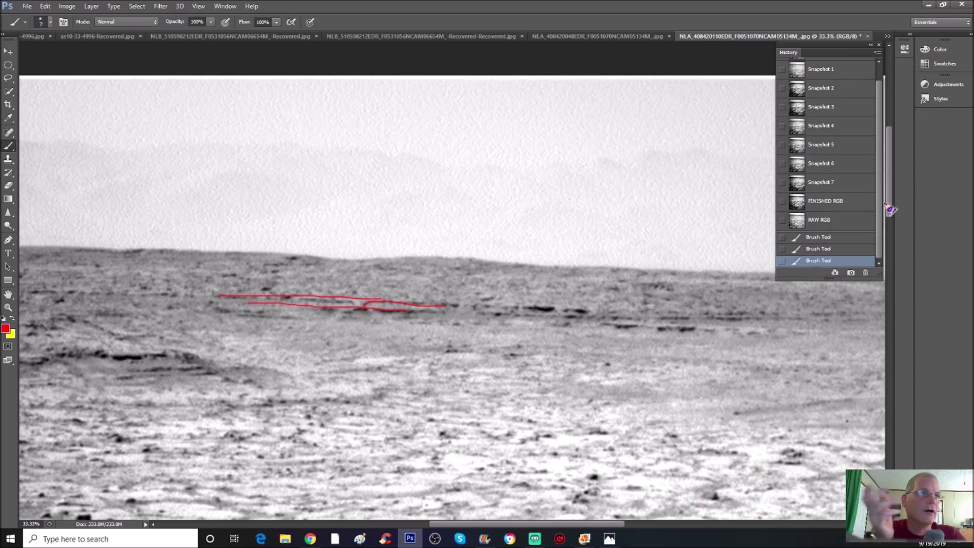
left_click(837, 219)
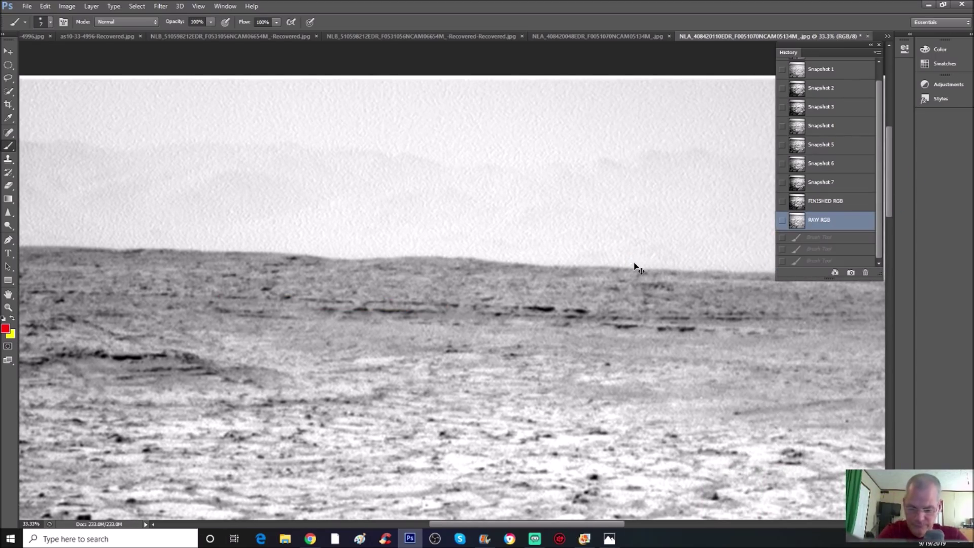
Circle part of the rock ledge below the horizon in red, sketch the box-shaped feature inside it, and restore the RAW RGB snapshot.
key("ctrl+plus")
mouse_move(564, 223)
left_mouse_down()
mouse_move(543, 230)
mouse_move(481, 323)
mouse_move(637, 325)
mouse_move(600, 233)
mouse_move(564, 224)
left_mouse_up()
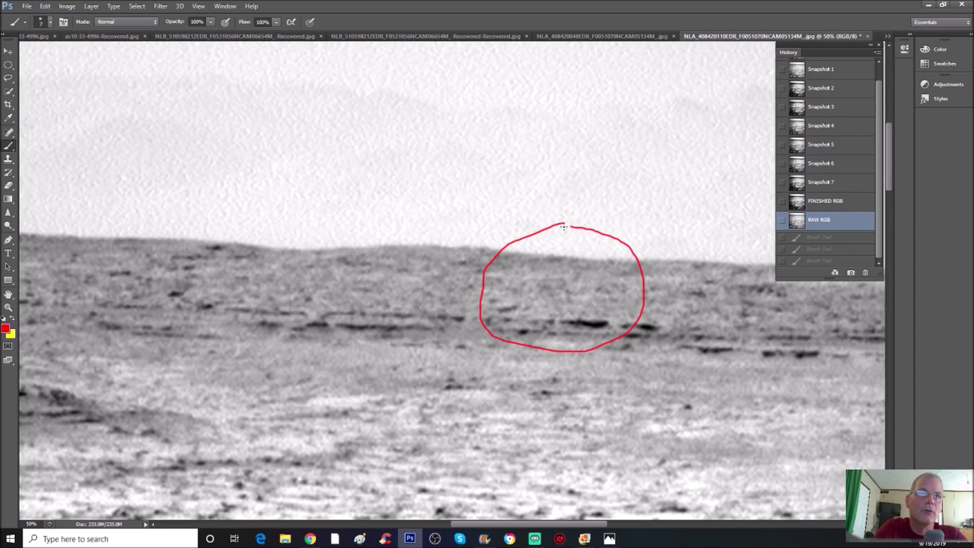
left_click_drag(602, 282, 579, 322)
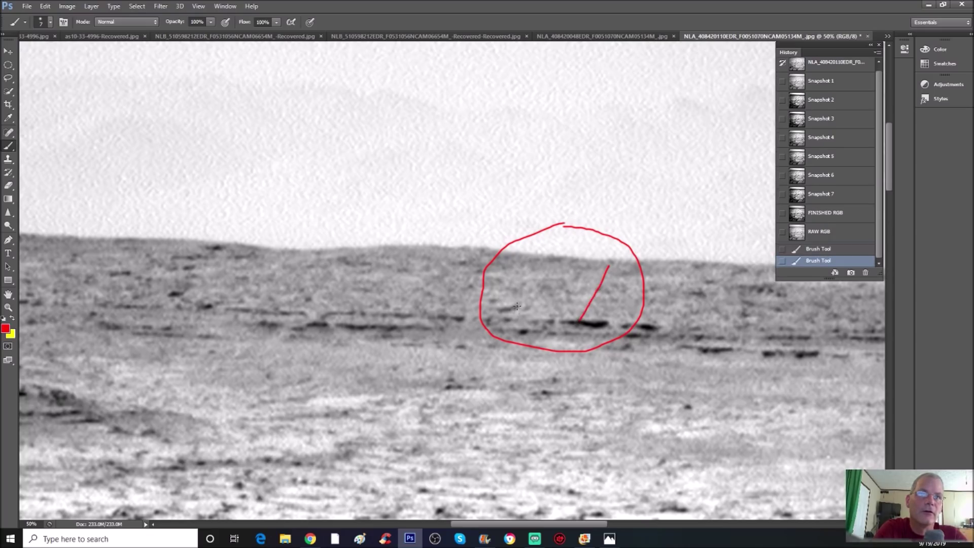
mouse_move(510, 314)
left_mouse_down()
mouse_move(526, 279)
mouse_move(551, 279)
mouse_move(571, 304)
mouse_move(583, 272)
left_mouse_up()
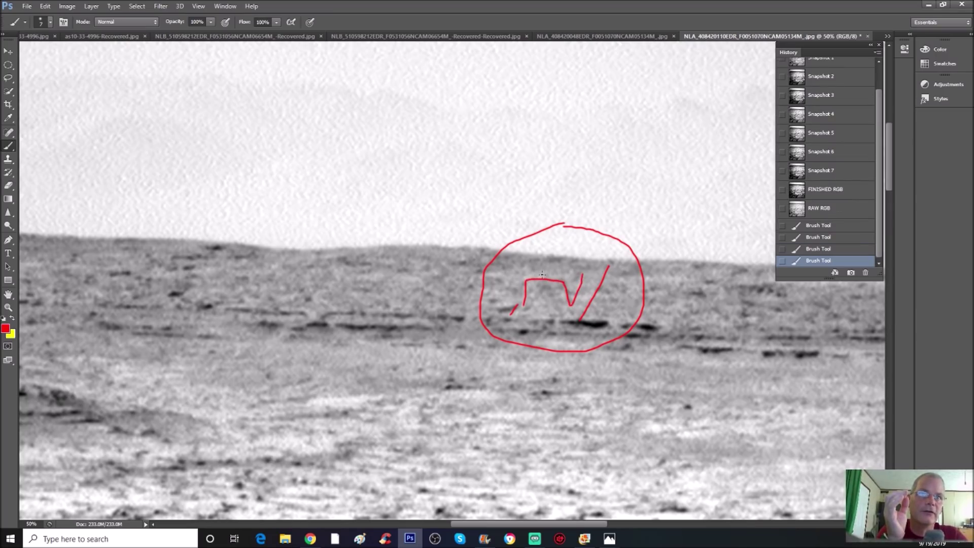
mouse_move(525, 279)
left_mouse_down()
mouse_move(560, 267)
mouse_move(565, 283)
mouse_move(582, 284)
left_mouse_up()
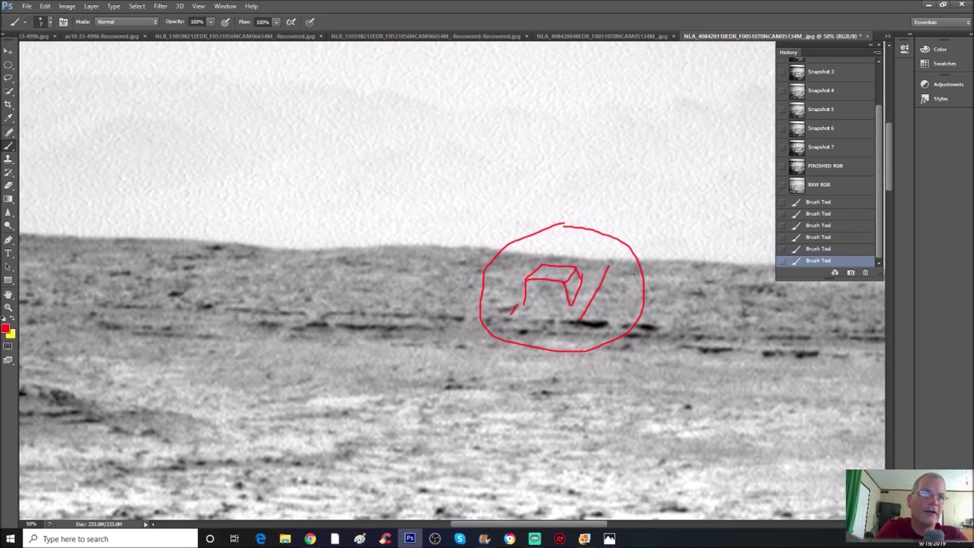
left_click(853, 185)
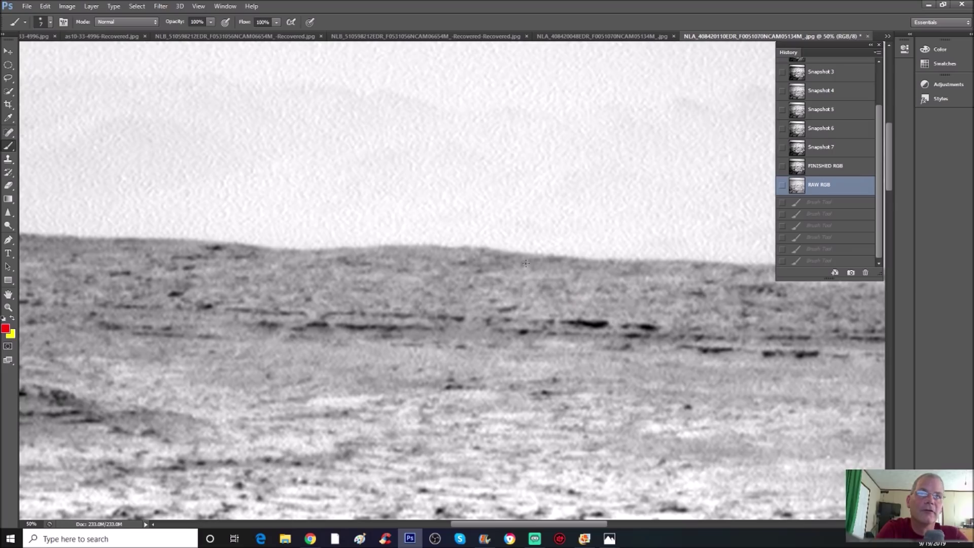
Brush red marks over the block-shaped feature below the horizon and a slanted line down to the dark ledge, and undo all these strokes.
mouse_move(471, 281)
left_mouse_down()
mouse_move(505, 285)
mouse_move(517, 264)
left_mouse_up()
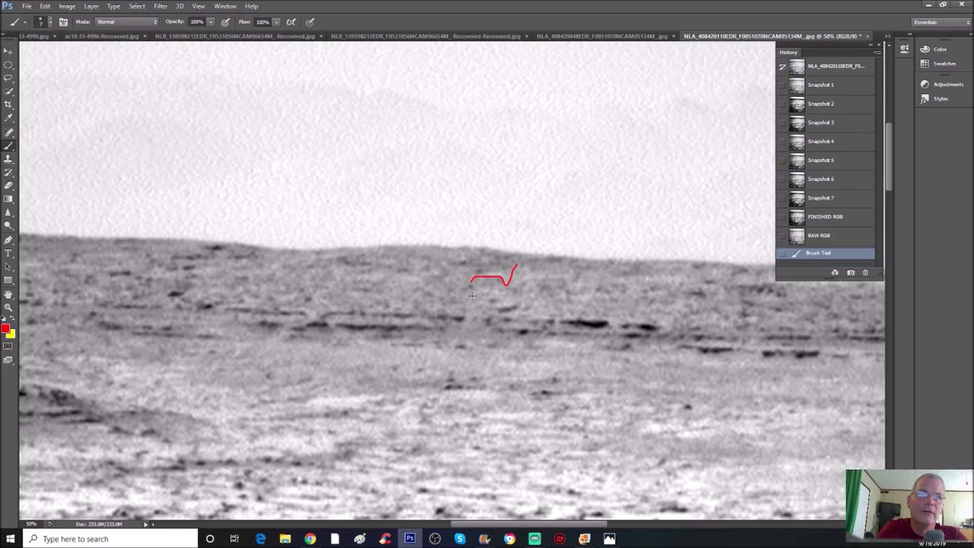
left_click_drag(468, 303, 465, 307)
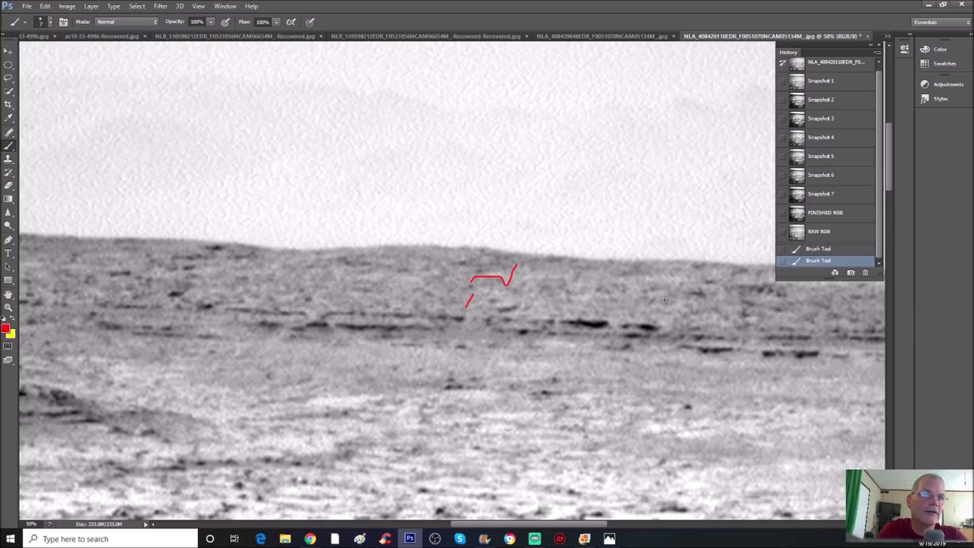
mouse_move(687, 268)
left_mouse_down()
mouse_move(659, 340)
mouse_move(670, 333)
left_mouse_up()
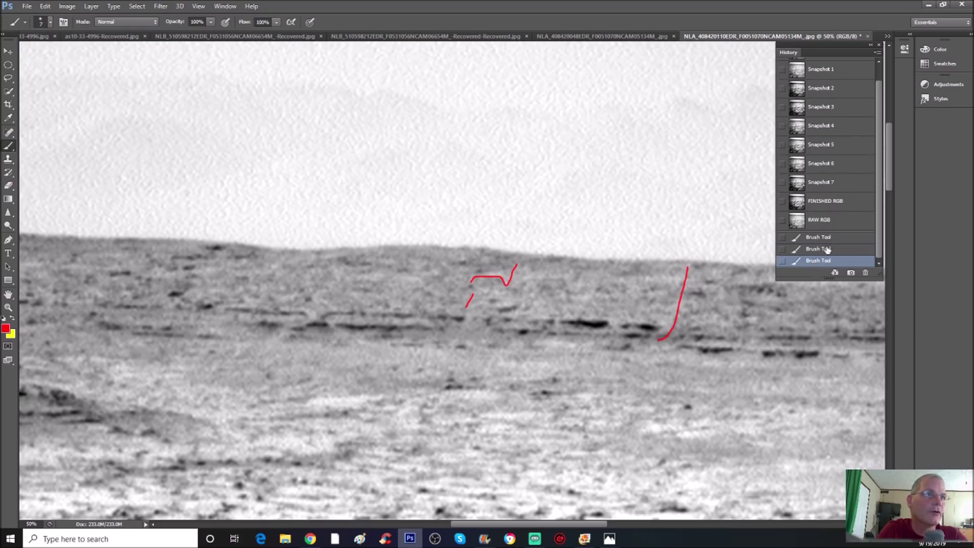
key("ctrl+alt+z")
key("ctrl+alt+z")
key("ctrl+alt+z")
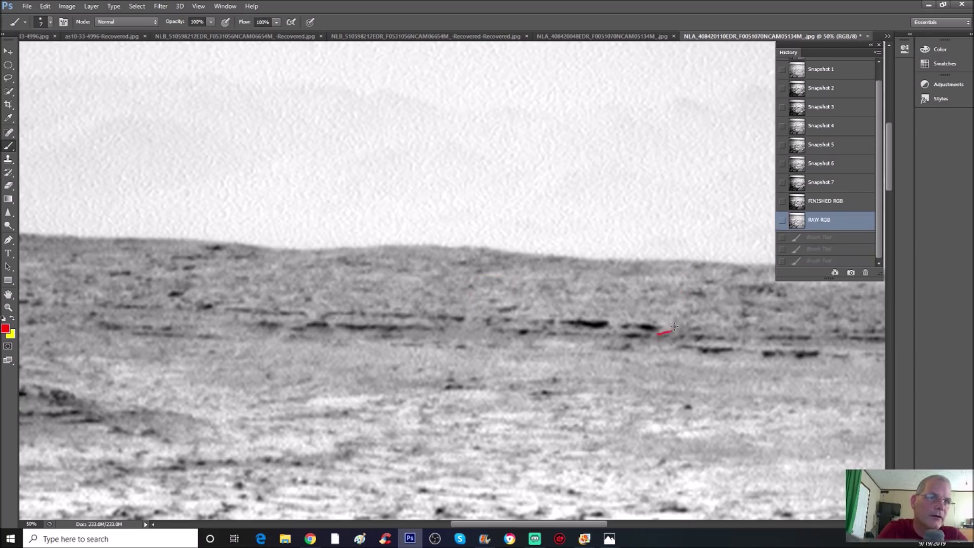
Brush a short curved red mark at the right end of the dark ledge and undo it.
left_click_drag(674, 328, 675, 319)
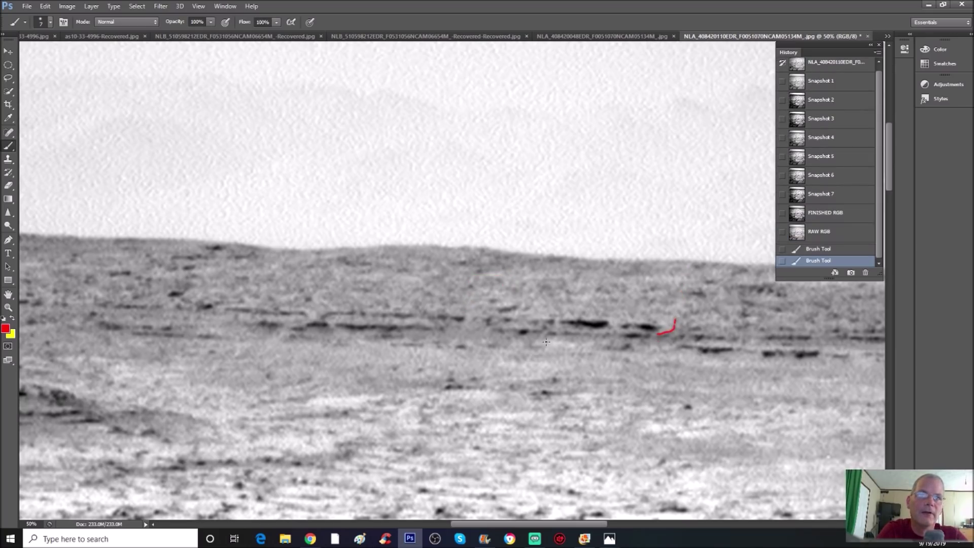
key("ctrl+alt+z")
key("ctrl+alt+z")
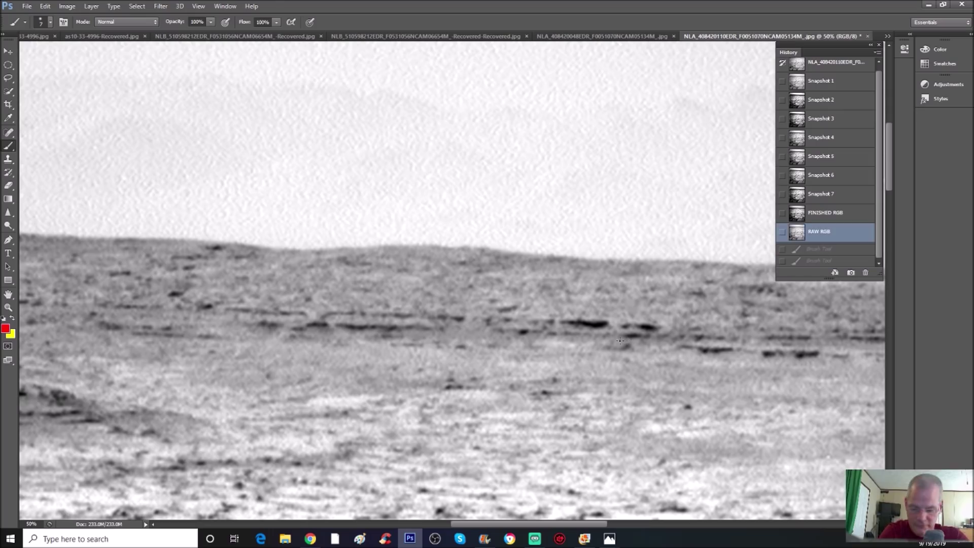
Outline the darkest ledge and the small angular shapes beneath and beside it with red brush strokes at 66.7% zoom.
key("ctrl+plus")
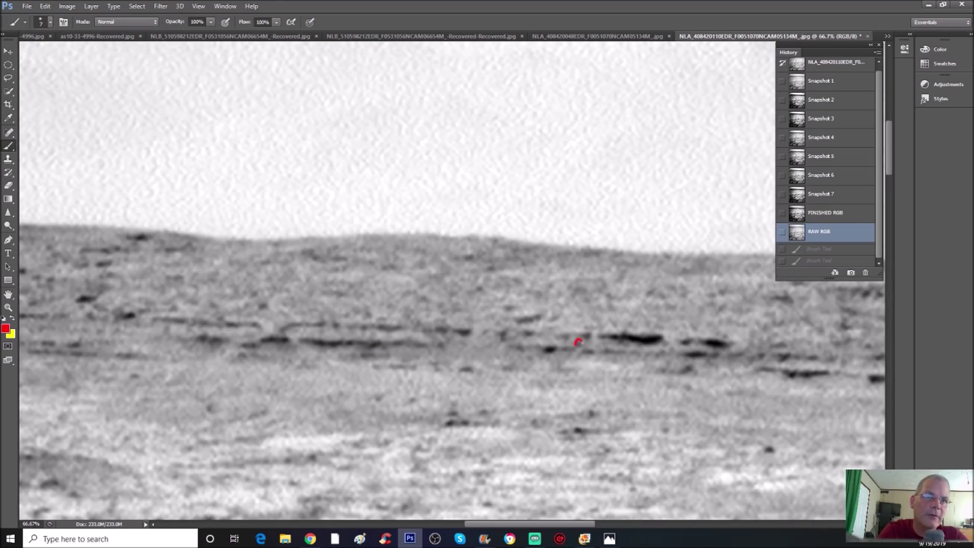
left_click_drag(579, 342, 579, 343)
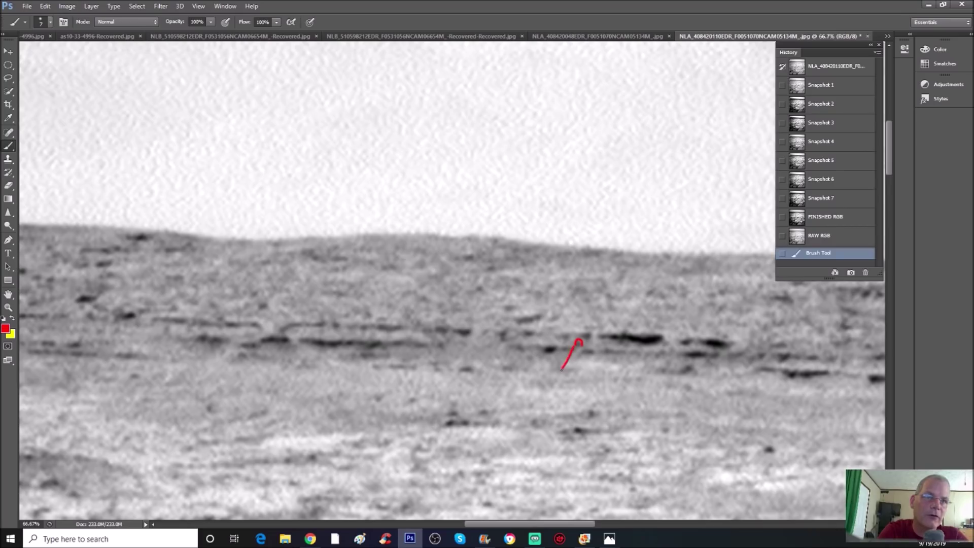
left_click_drag(582, 373, 586, 364)
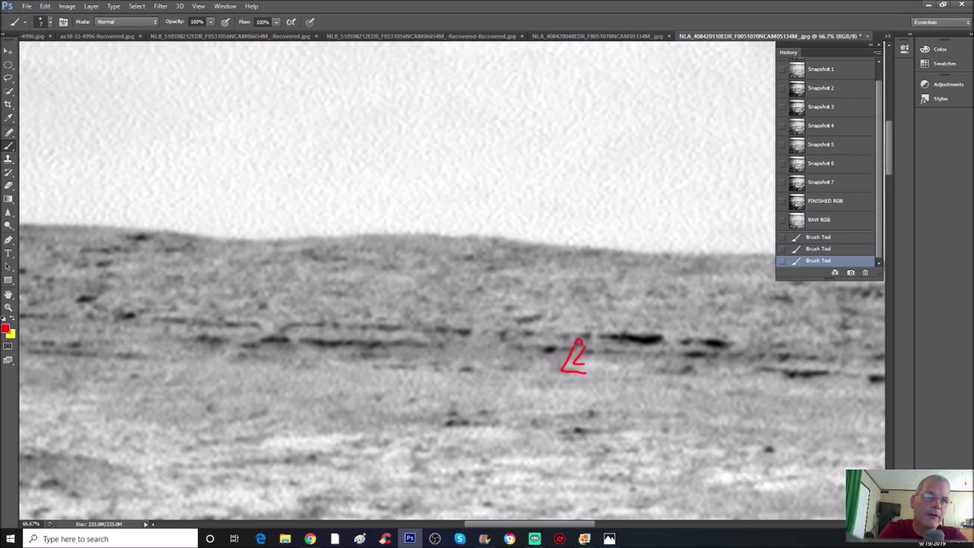
left_click_drag(588, 349, 591, 358)
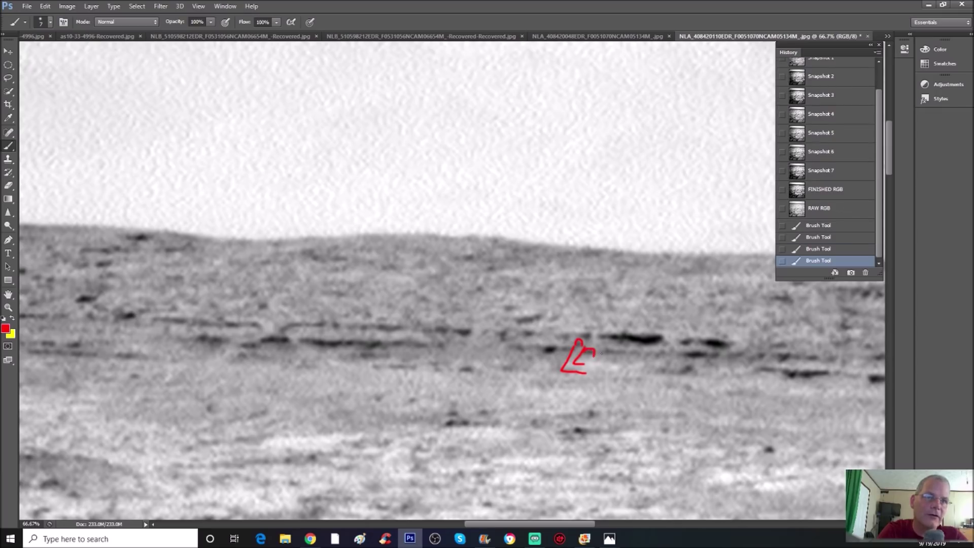
left_click_drag(624, 358, 652, 354)
left_click_drag(599, 335, 609, 335)
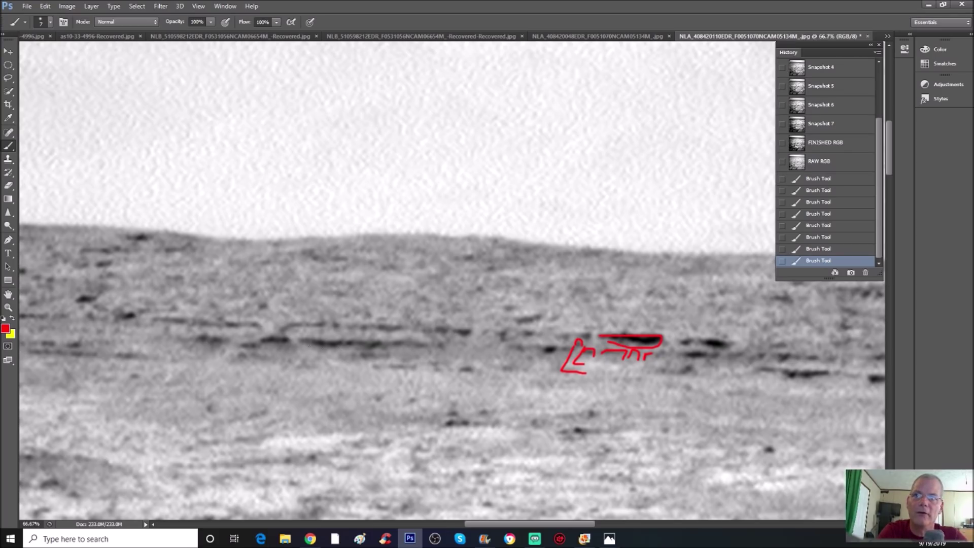
Brush a red arrow pointing down at the neighbouring ledge at 50% zoom, and clear all markings by restoring the RAW RGB snapshot.
key("ctrl+minus")
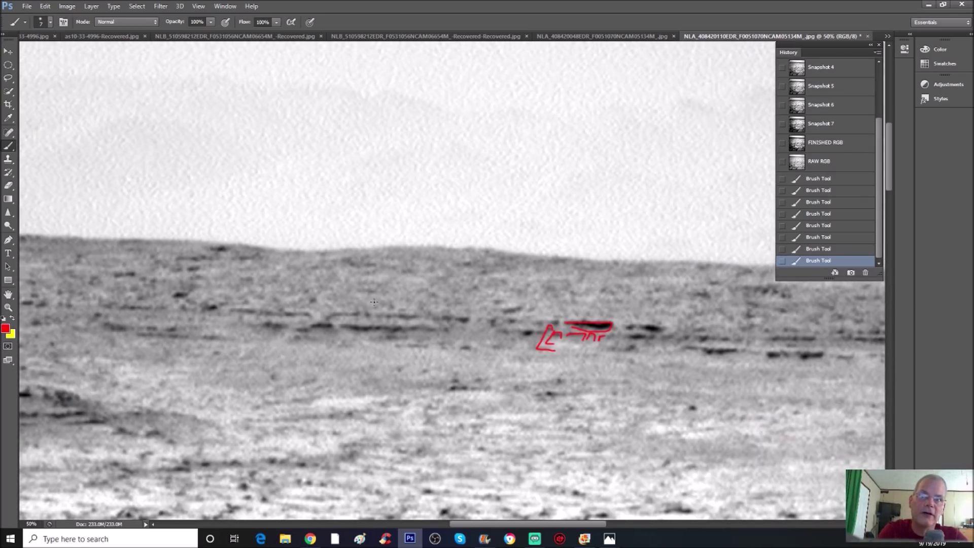
mouse_move(386, 276)
left_mouse_down()
mouse_move(374, 309)
mouse_move(394, 297)
left_mouse_up()
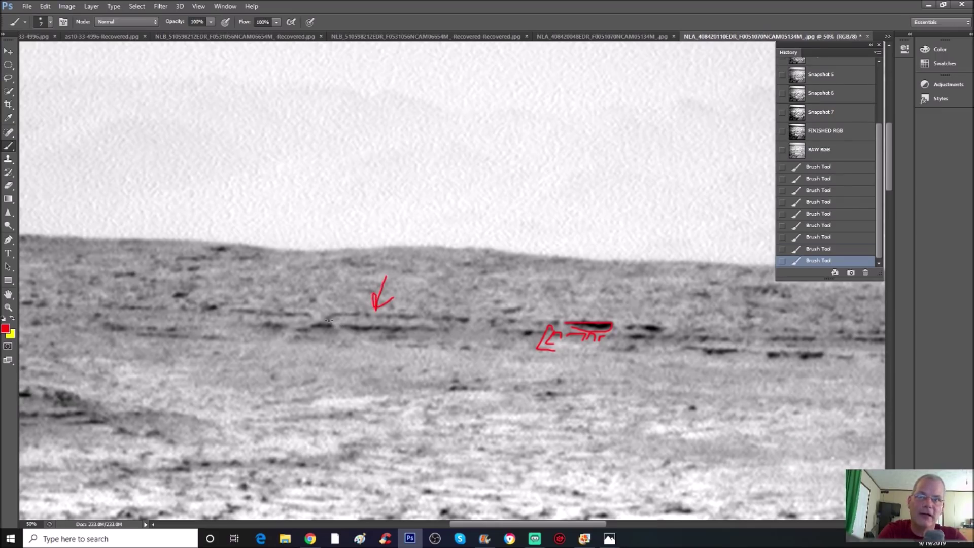
left_click_drag(602, 325, 612, 325)
left_click(854, 128)
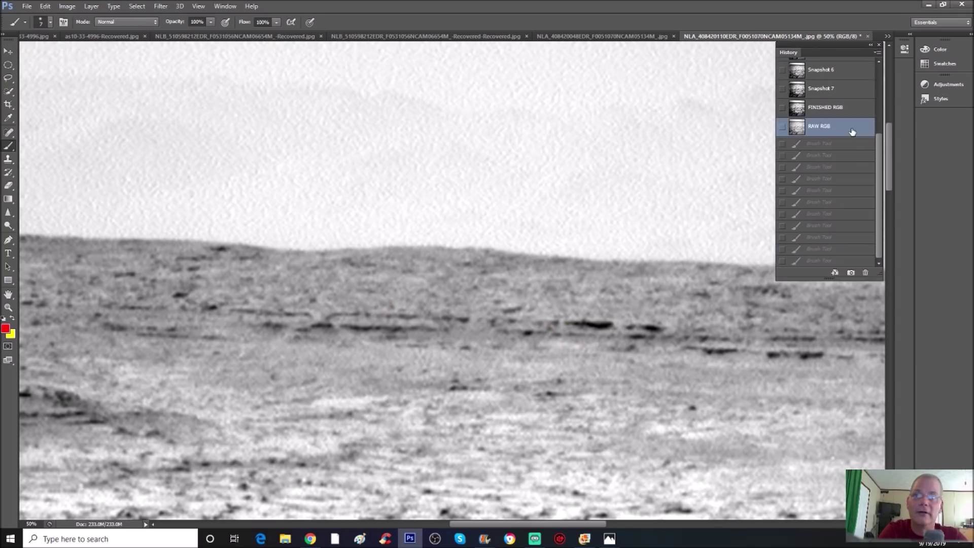
Show the image at 16.7% zoom and compare the Snapshot 1 and Snapshot 2 history states.
key("ctrl+minus")
key("ctrl+minus")
key("ctrl+minus")
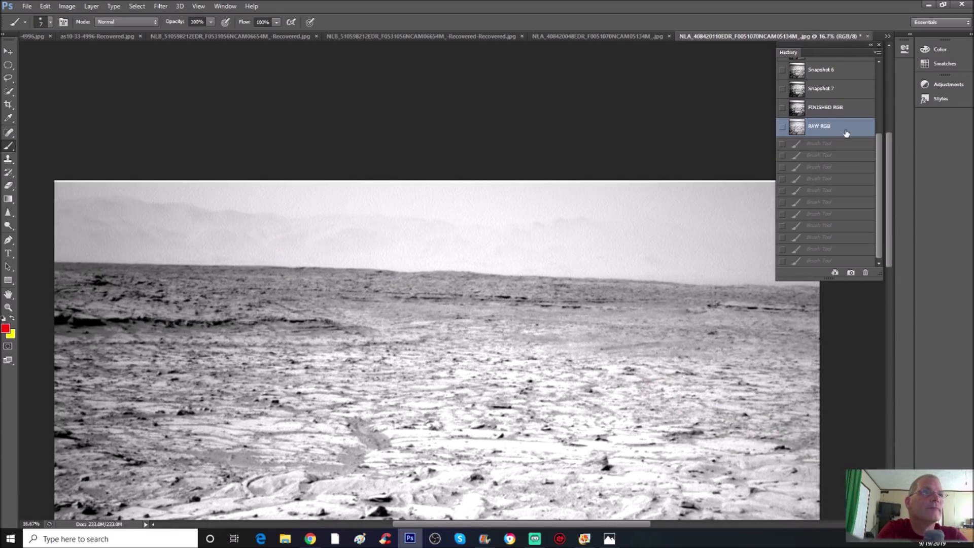
left_click_drag(880, 170, 881, 91)
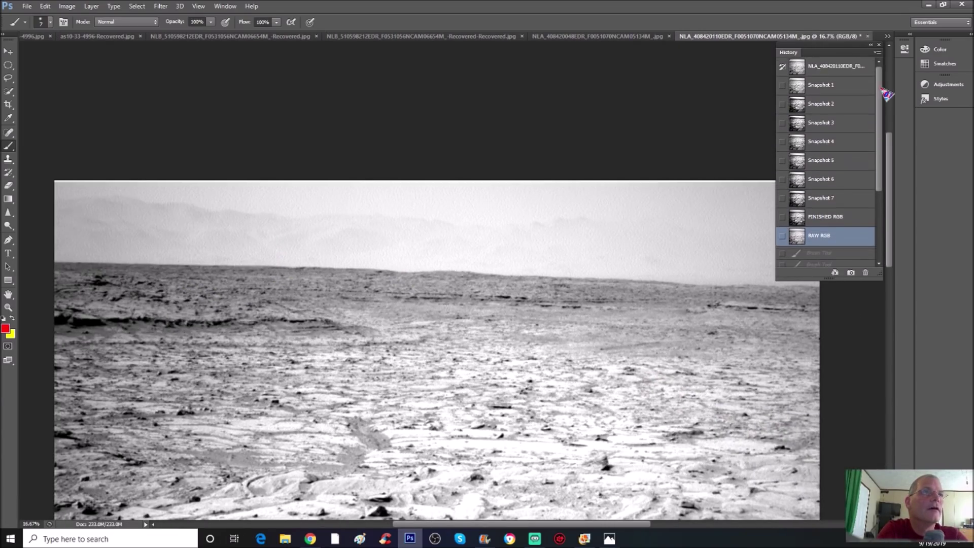
left_click(843, 94)
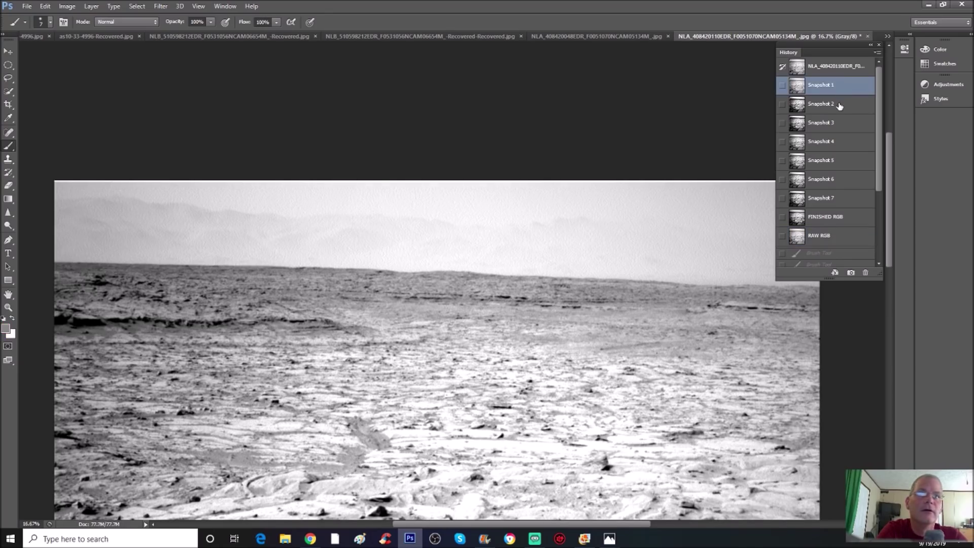
left_click(841, 103)
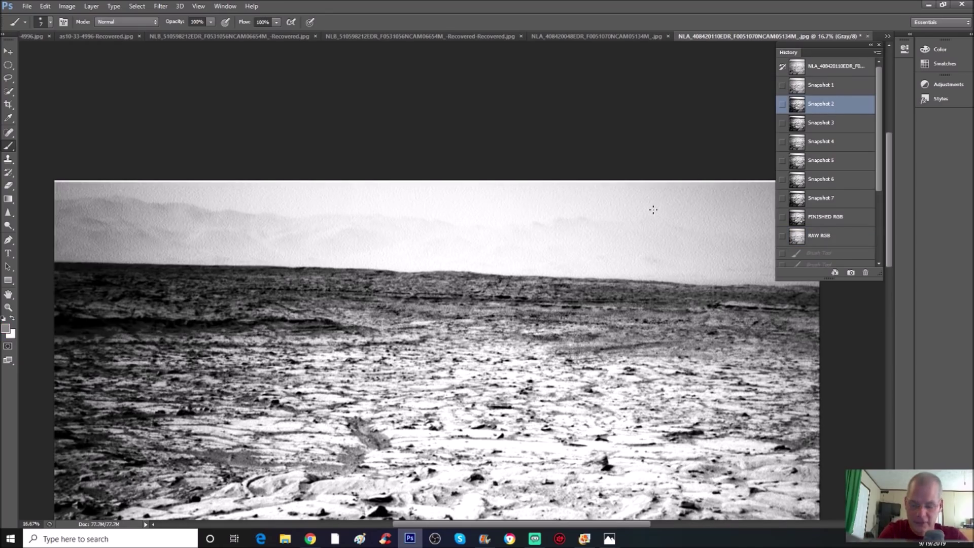
Try brushing a mark on the left part of the Snapshot 2 image at 33.3% zoom, and load the FINISHED RGB snapshot.
key("ctrl+plus")
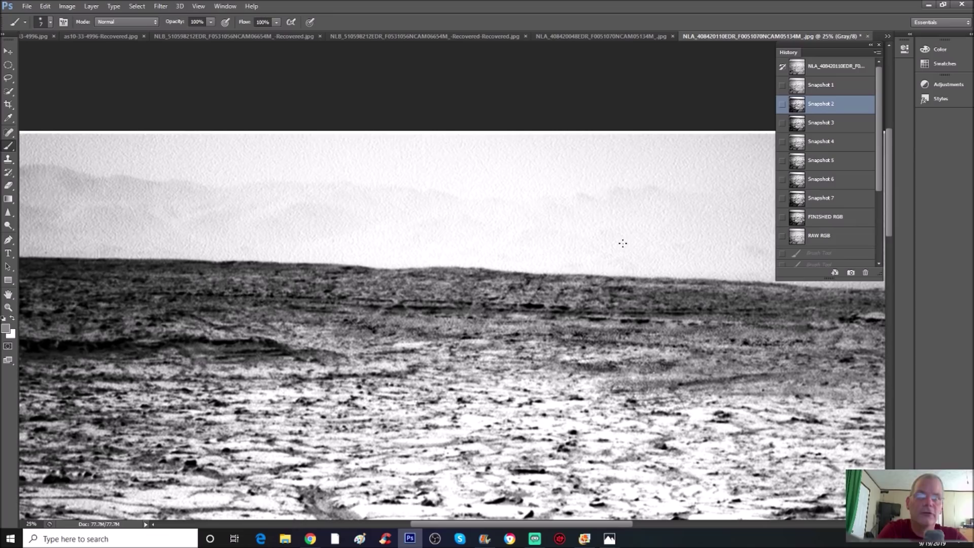
key("ctrl+plus")
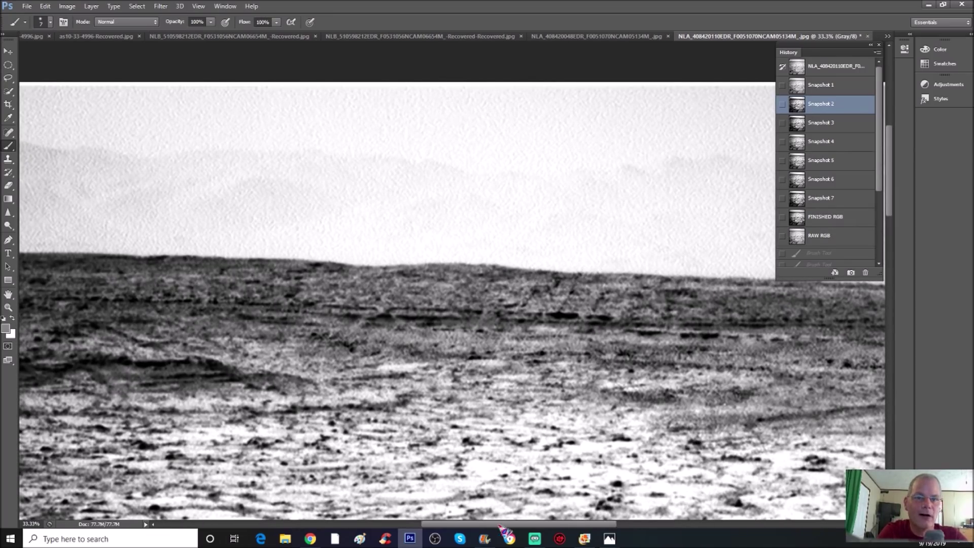
left_click_drag(509, 524, 469, 525)
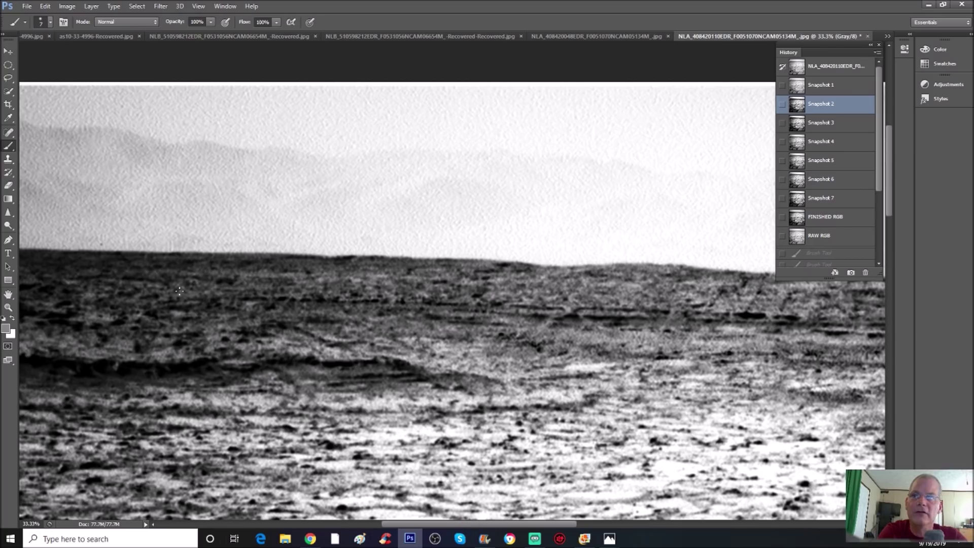
mouse_move(186, 337)
left_mouse_down()
mouse_move(154, 322)
mouse_move(152, 308)
mouse_move(208, 299)
left_mouse_up()
left_click(850, 211)
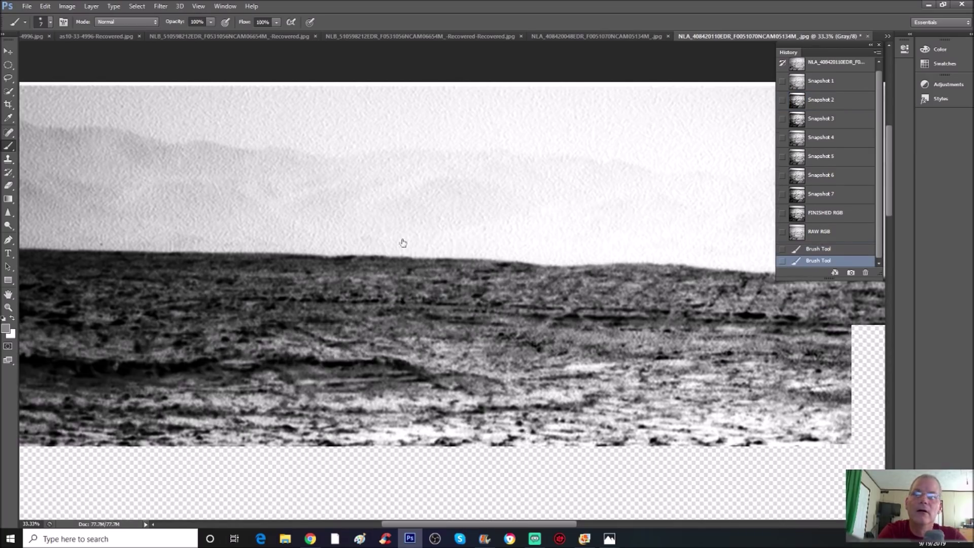
Trace the long rock ledge below the horizon with a red brush line, from its curved left end towards the right side of the image.
mouse_move(180, 327)
left_mouse_down()
mouse_move(148, 313)
mouse_move(253, 301)
left_mouse_up()
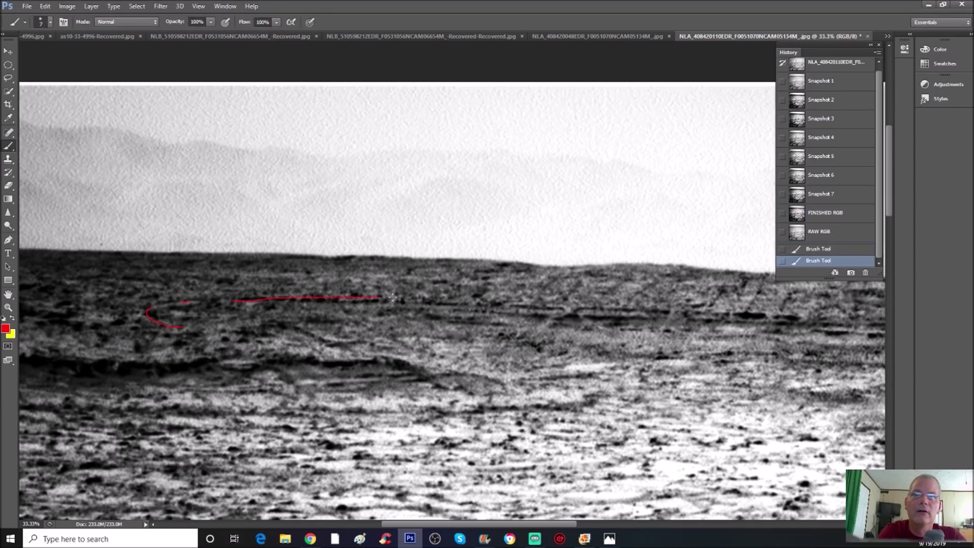
left_click_drag(497, 303, 666, 311)
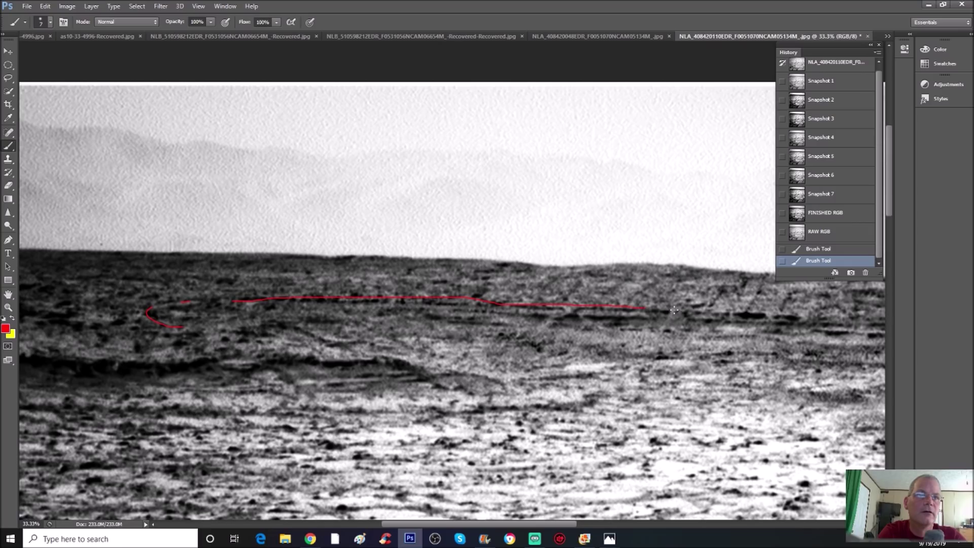
left_click_drag(767, 313, 840, 313)
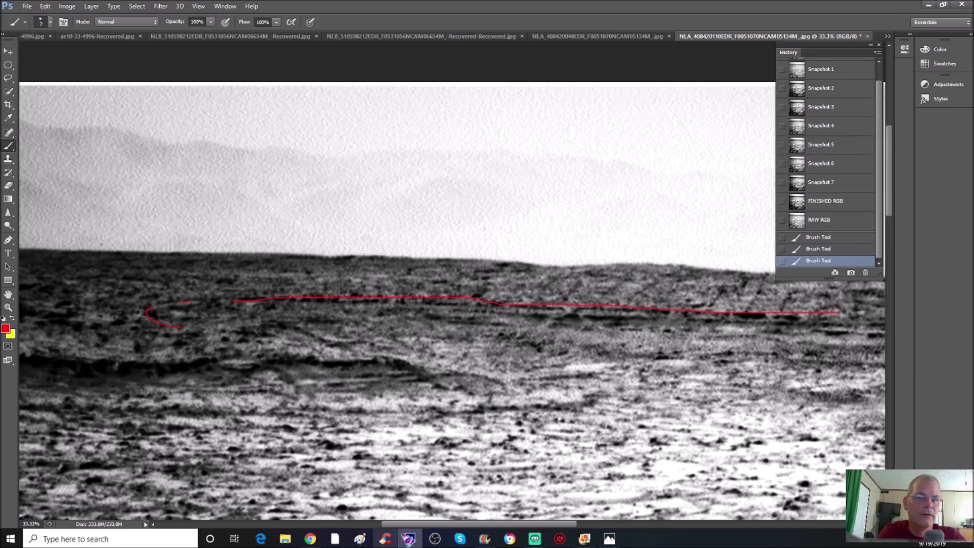
left_click_drag(432, 523, 559, 524)
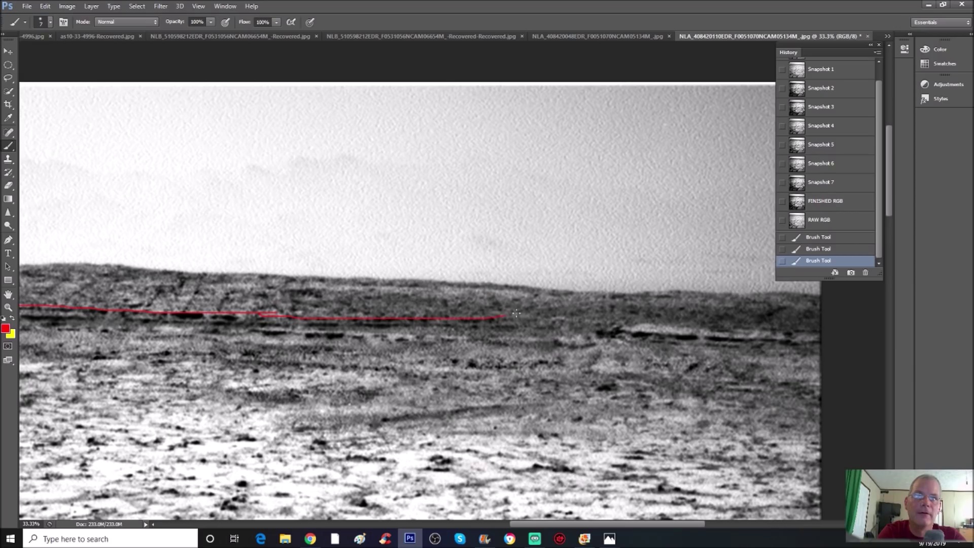
left_click_drag(510, 316, 518, 313)
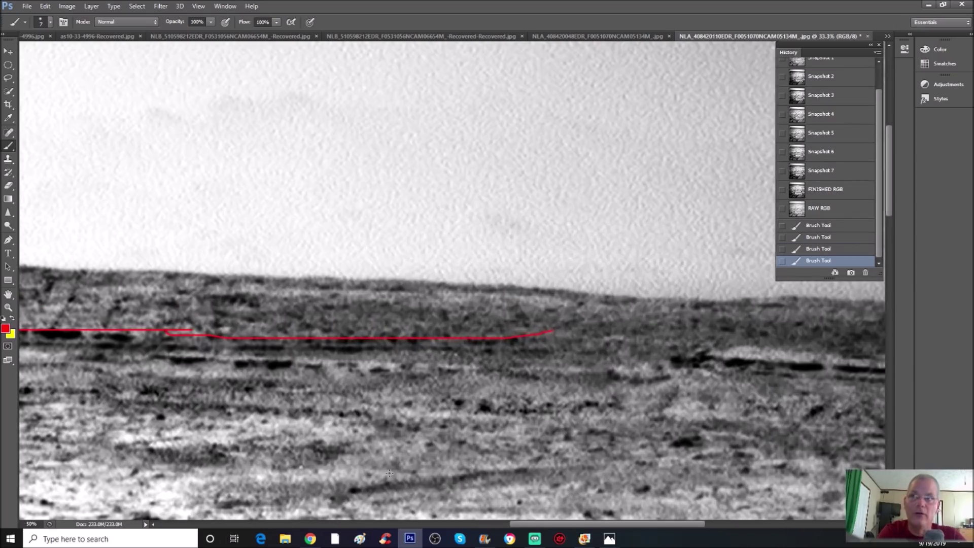
Circle the block-like feature on the slope above the traced ledge line and outline the angular shape inside the circle in red.
key("ctrl+plus")
left_click_drag(629, 523, 566, 523)
mouse_move(408, 247)
left_mouse_down()
mouse_move(337, 260)
mouse_move(357, 337)
mouse_move(446, 266)
mouse_move(385, 250)
left_mouse_up()
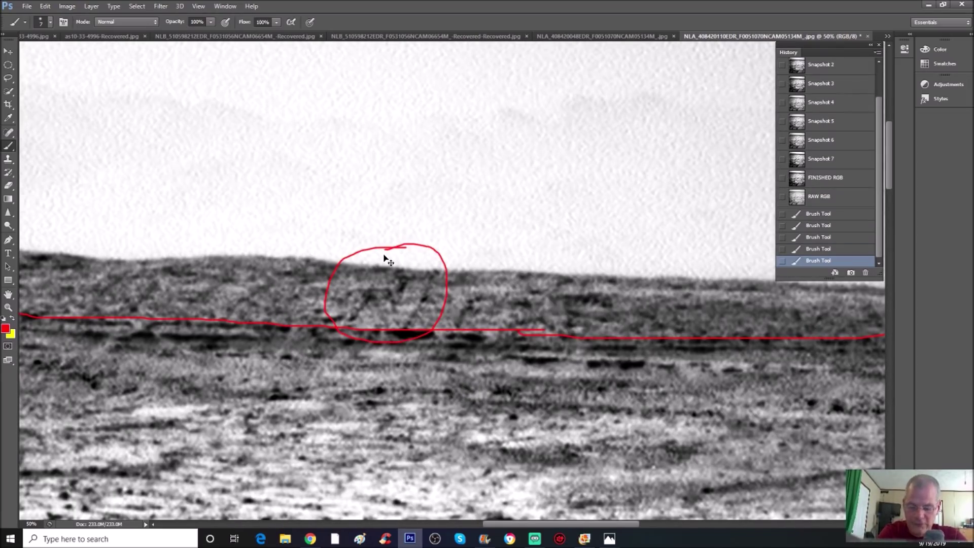
key("ctrl+plus")
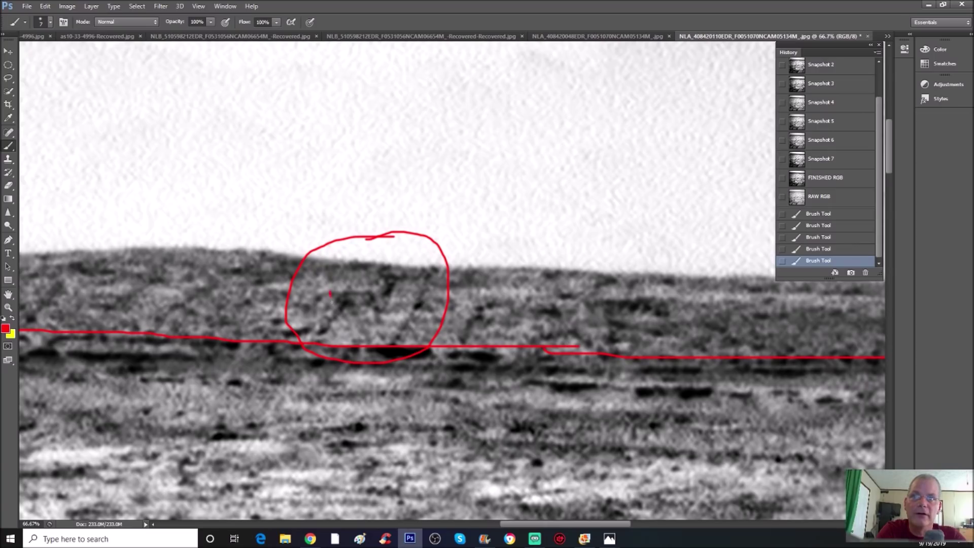
left_click_drag(333, 309, 368, 294)
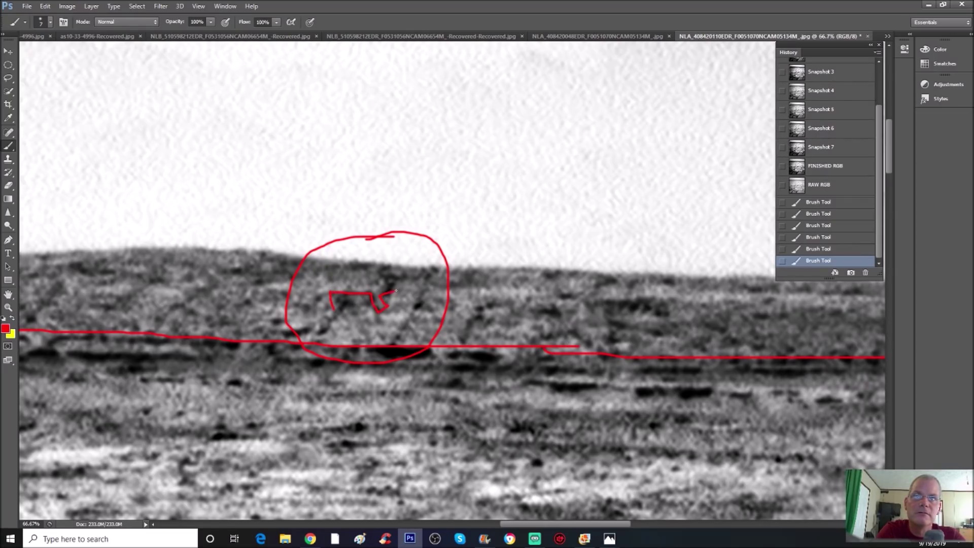
left_click_drag(392, 285, 394, 286)
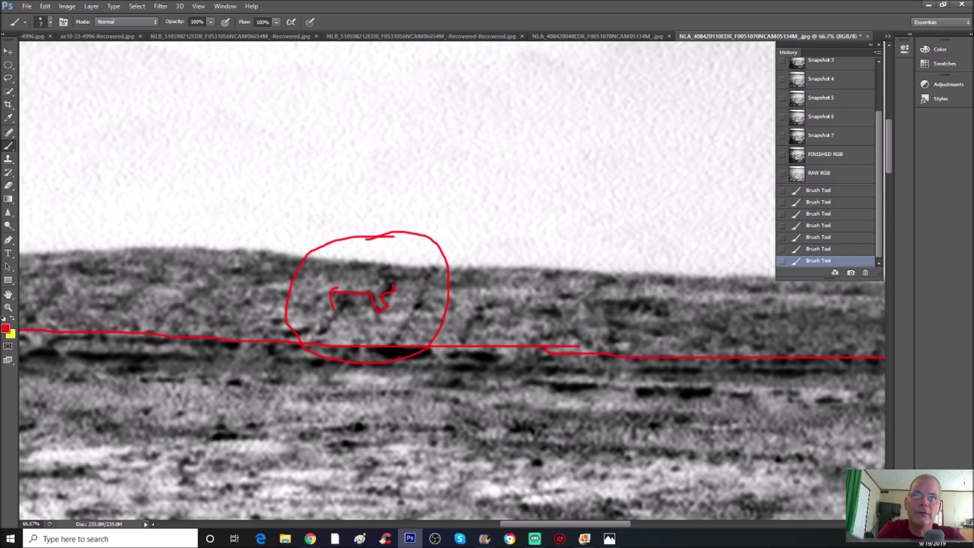
left_click_drag(330, 290, 380, 276)
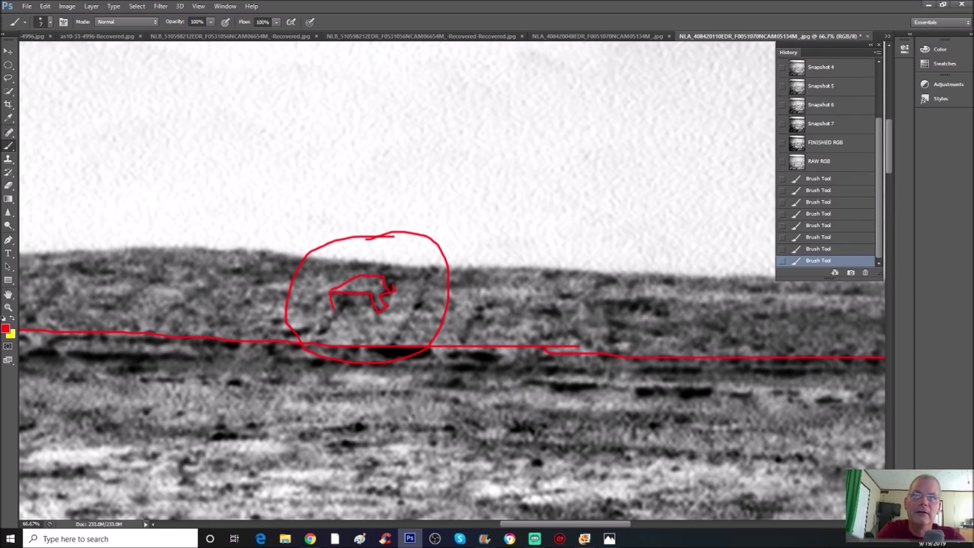
Brush slanted red lines down the slope inside and beside the circle, and outline the dark patch at the circle's base.
left_click_drag(328, 320, 314, 338)
left_click_drag(433, 273, 390, 350)
left_click_drag(476, 315, 463, 336)
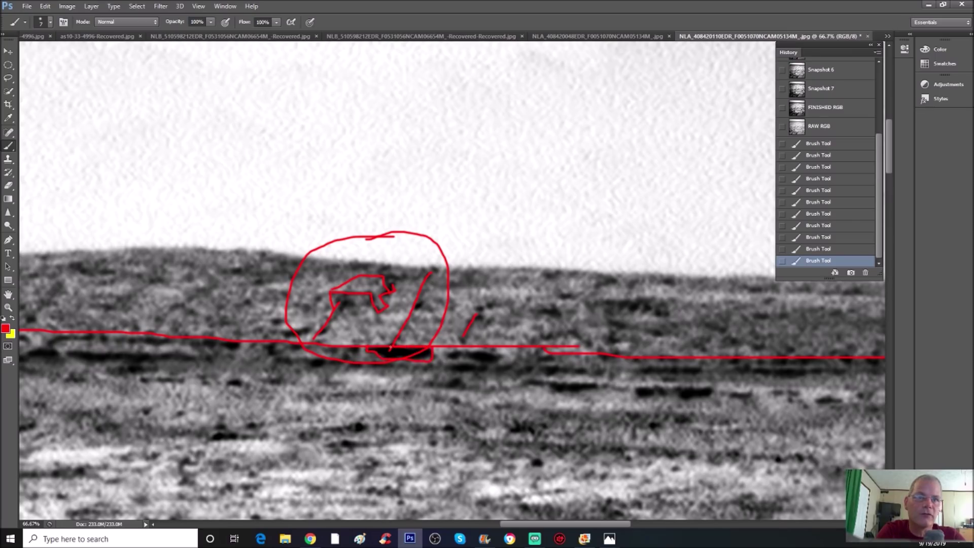
left_click(390, 347)
Bracket the flat dark strips below the ledge line in red, one to the right of the circle and two to its left.
left_click_drag(521, 390, 599, 388)
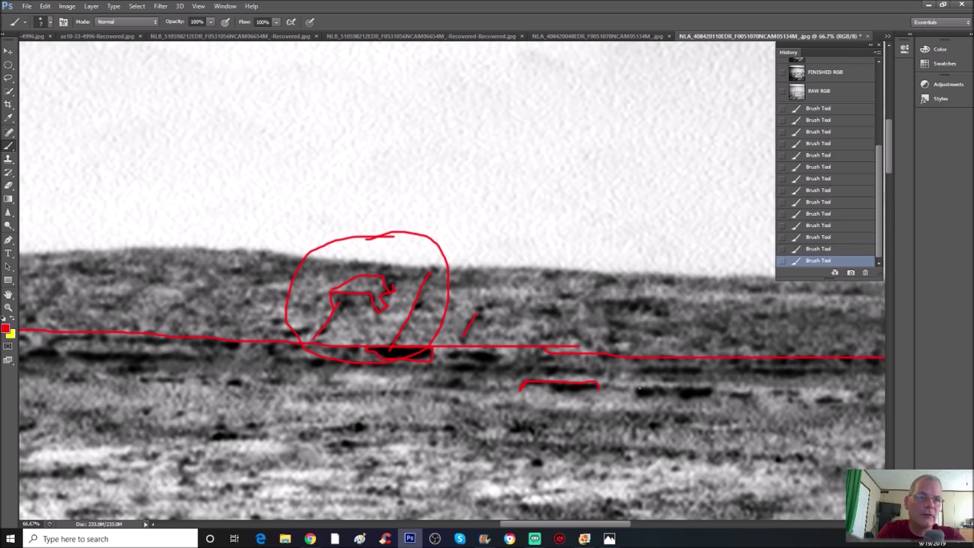
left_click_drag(599, 525, 554, 529)
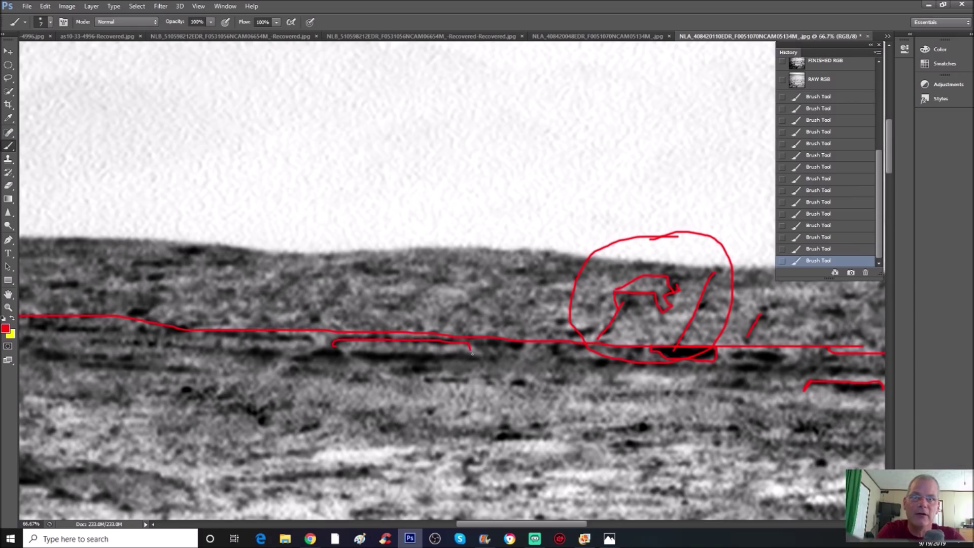
left_click_drag(472, 353, 473, 355)
left_click_drag(262, 335, 310, 335)
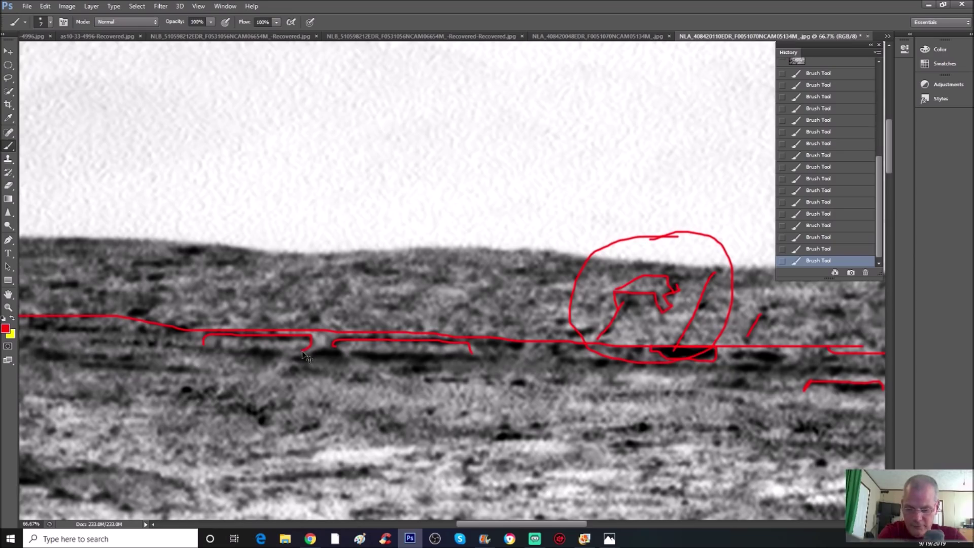
Brush looping red curves across the bright ground below the ledge to mark the scalloped edge of the terrain.
key("ctrl+minus")
key("ctrl+minus")
key("ctrl+minus")
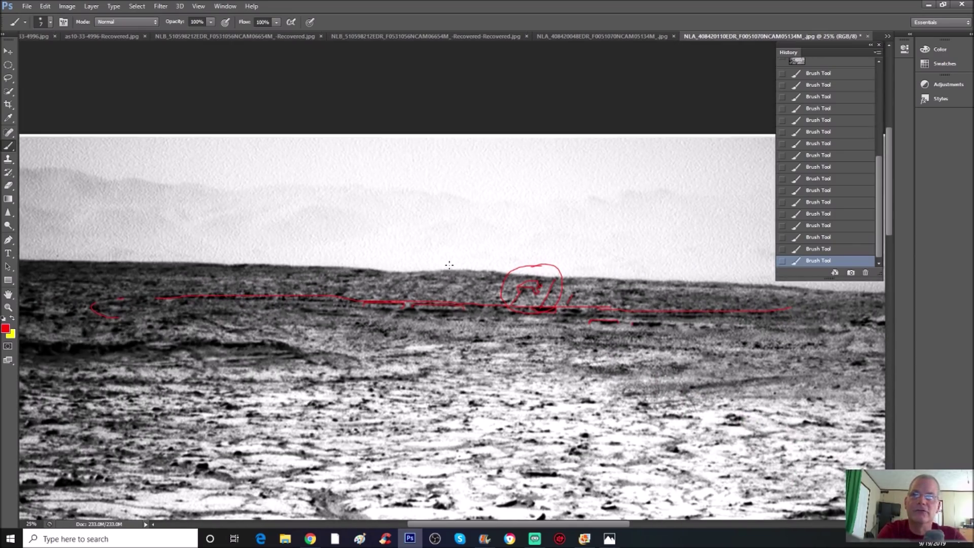
left_click_drag(384, 349, 565, 401)
mouse_move(570, 380)
left_mouse_down()
mouse_move(573, 403)
mouse_move(619, 400)
left_mouse_up()
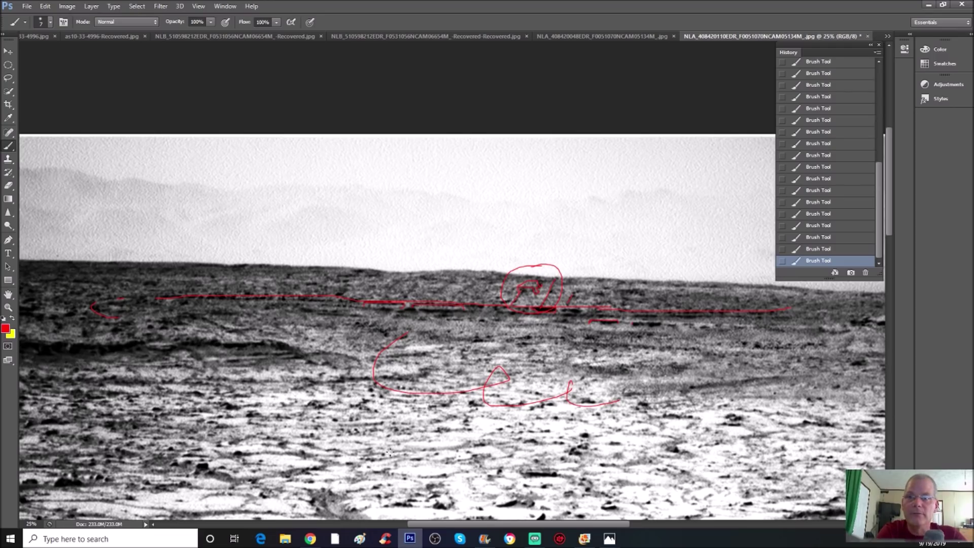
Trace the stepped top edge of the lower dark ledge in red, and outline the two flat strips beneath it.
left_click_drag(506, 524, 469, 524)
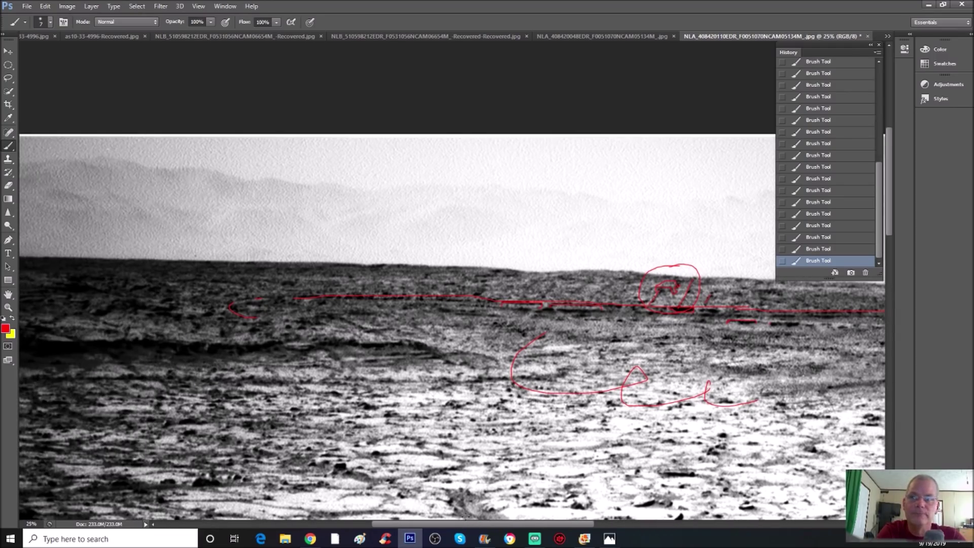
key("ctrl+plus")
key("ctrl+plus")
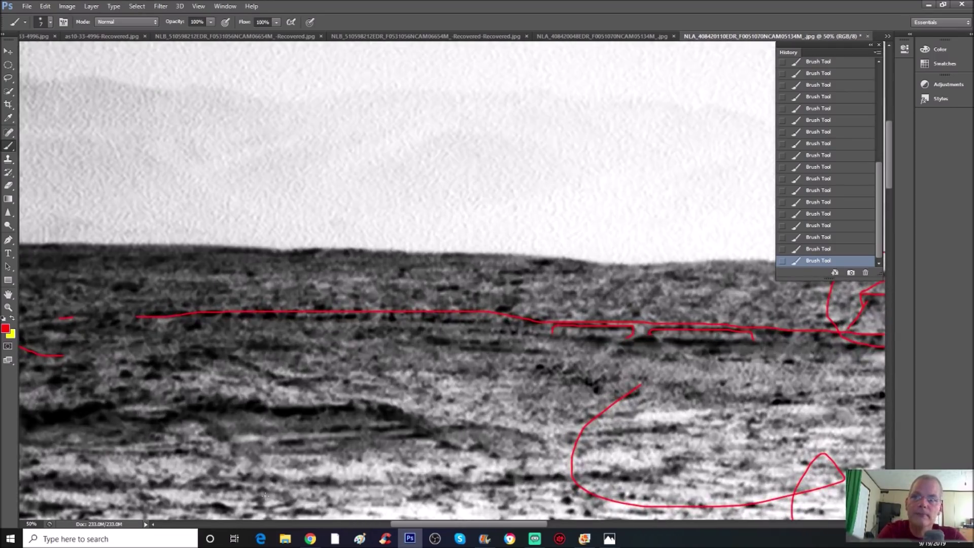
mouse_move(193, 398)
left_mouse_down()
mouse_move(360, 400)
mouse_move(428, 425)
left_mouse_up()
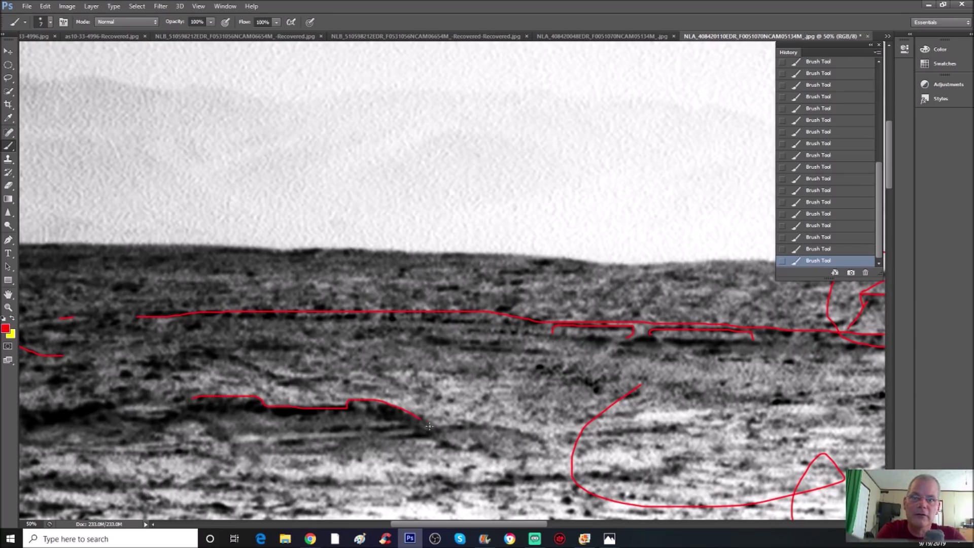
mouse_move(226, 440)
left_mouse_down()
mouse_move(267, 447)
mouse_move(415, 433)
left_mouse_up()
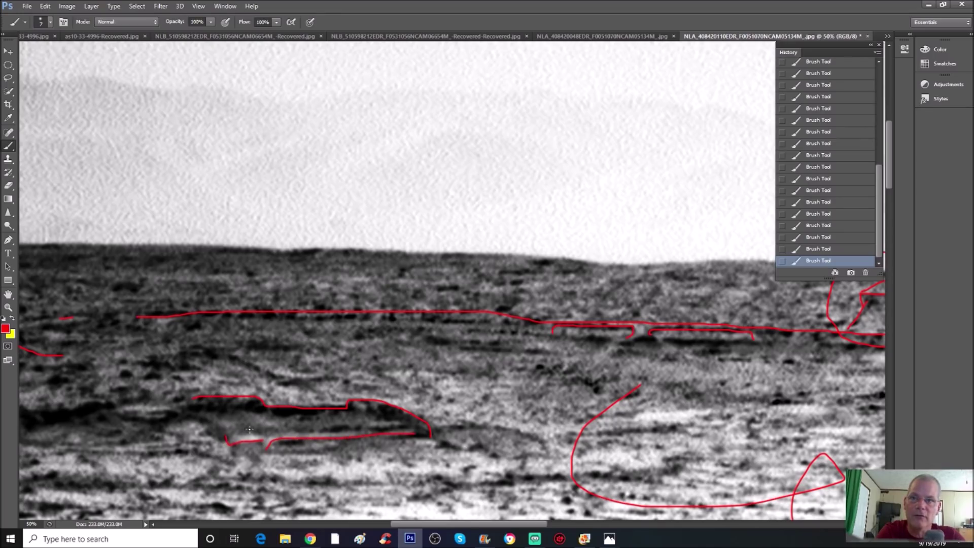
left_click_drag(339, 425, 398, 421)
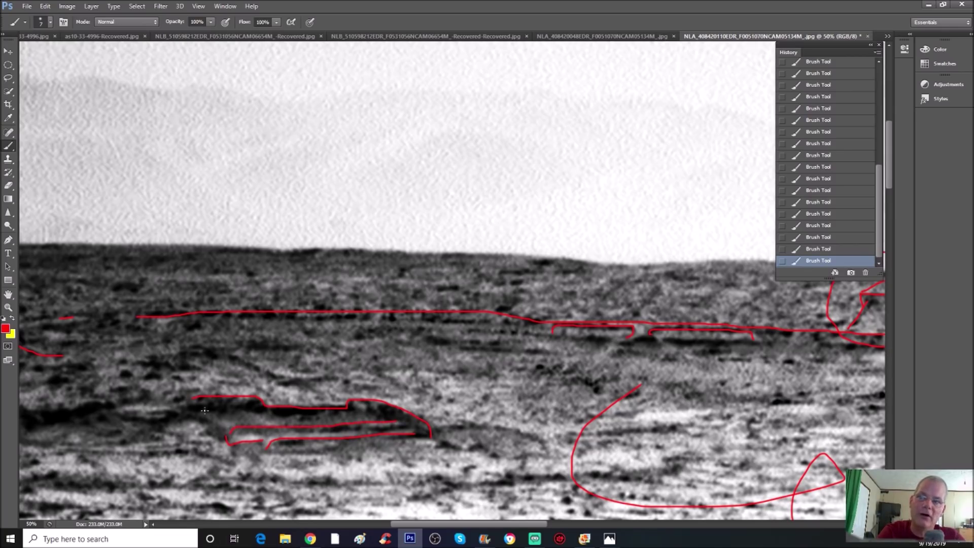
Extend the red line along the lower ledge's top edge towards the left side of the image.
left_click_drag(402, 524, 362, 524)
left_click_drag(198, 409, 323, 396)
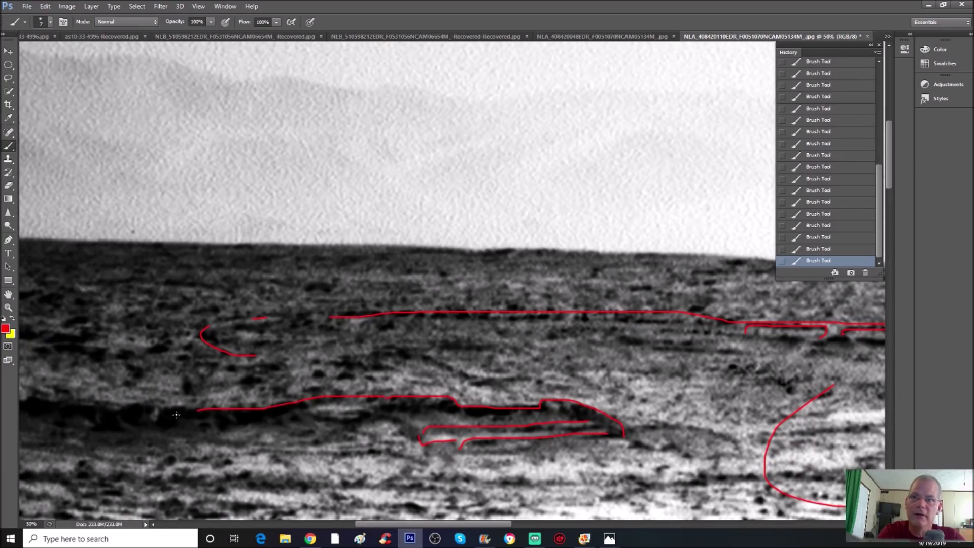
left_click_drag(134, 408, 215, 407)
Try outlining the lower ledge's small block, right tip and upper slab with pointing arrows, and revert to the history state before these strokes.
mouse_move(289, 408)
left_mouse_down()
mouse_move(287, 421)
mouse_move(320, 427)
left_mouse_up()
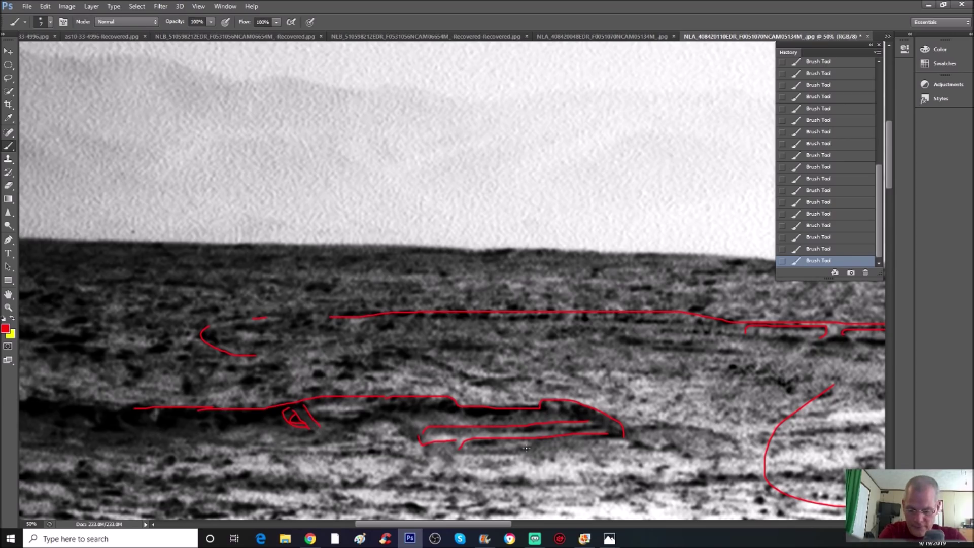
key("ctrl+minus")
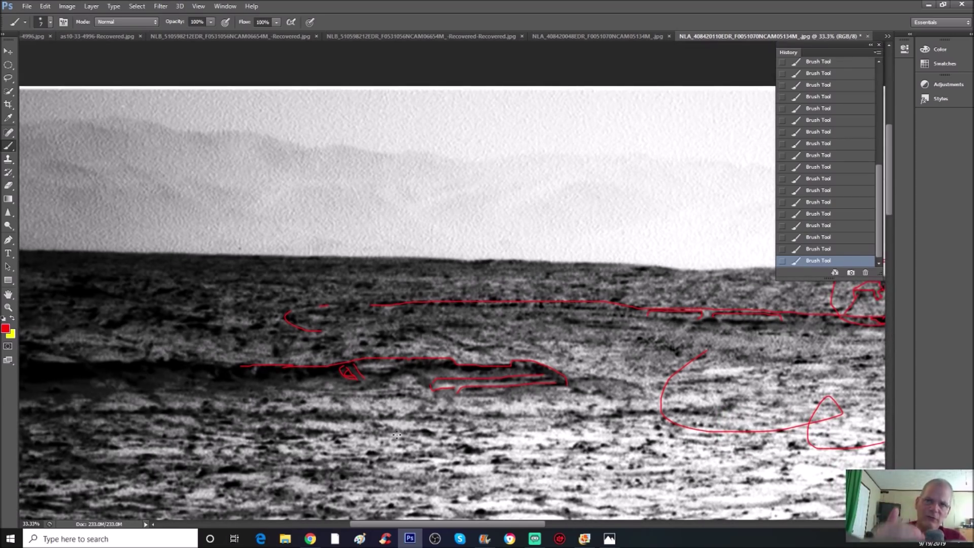
scroll(330, 489, "right", 5)
left_click_drag(333, 380, 408, 394)
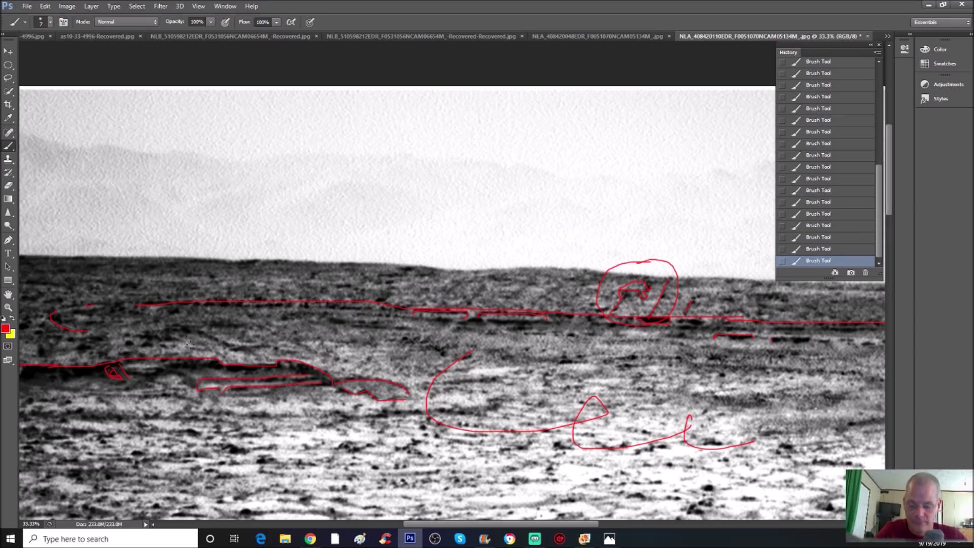
mouse_move(197, 328)
left_mouse_down()
mouse_move(229, 349)
mouse_move(274, 347)
mouse_move(314, 365)
mouse_move(330, 358)
mouse_move(283, 332)
left_mouse_up()
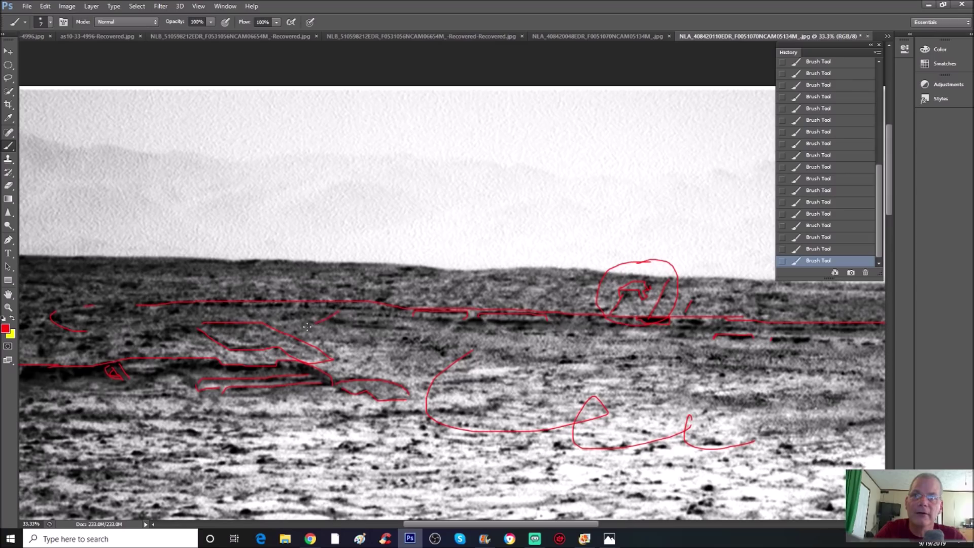
key("ctrl+plus")
left_click_drag(491, 524, 453, 527)
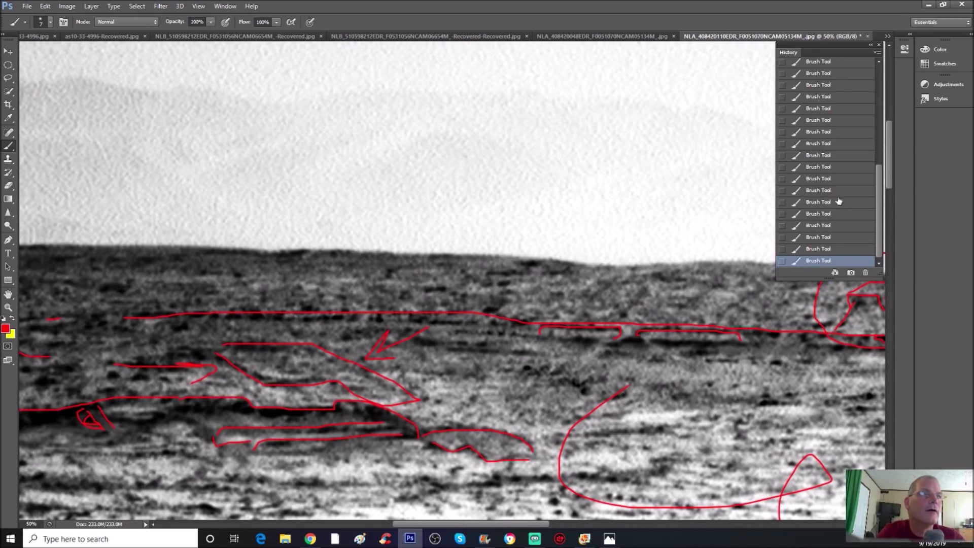
left_click(845, 144)
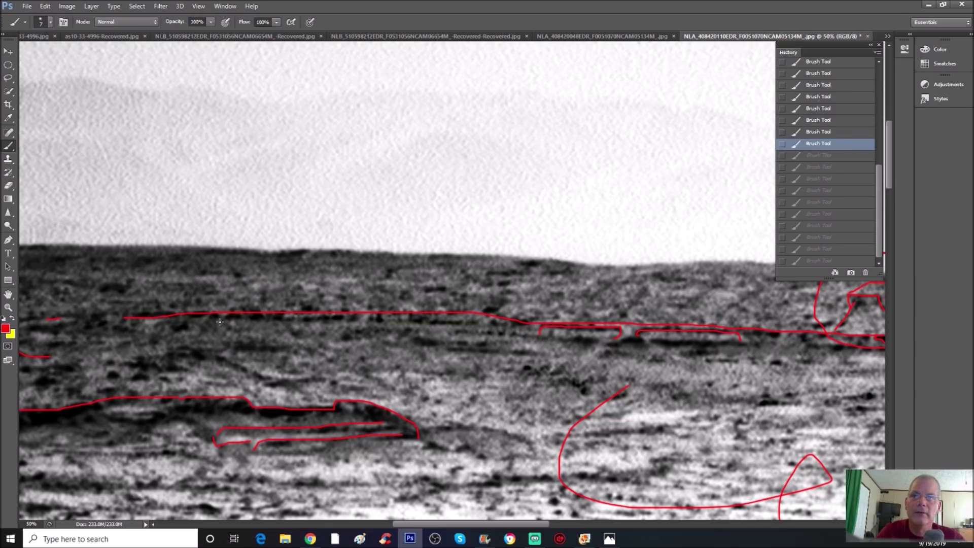
Draw a closed red oval around the slab-like area between the long ledge line and the lower ledge.
mouse_move(212, 369)
left_mouse_down()
mouse_move(373, 399)
mouse_move(386, 359)
left_mouse_up()
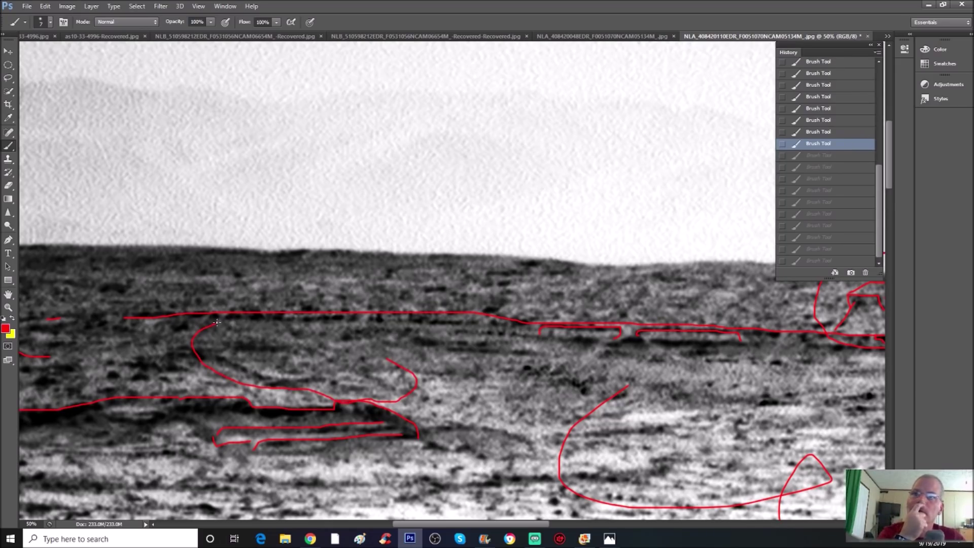
left_click_drag(232, 322, 416, 378)
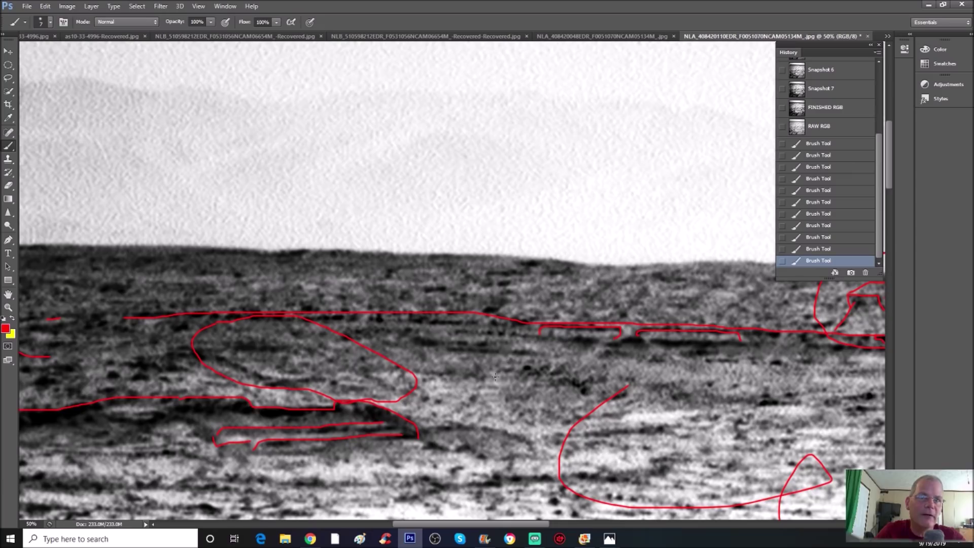
Try brushing two curved outlines right of the oval, and step back in the history to remove both.
mouse_move(507, 356)
left_mouse_down()
mouse_move(502, 422)
mouse_move(553, 427)
mouse_move(627, 388)
left_mouse_up()
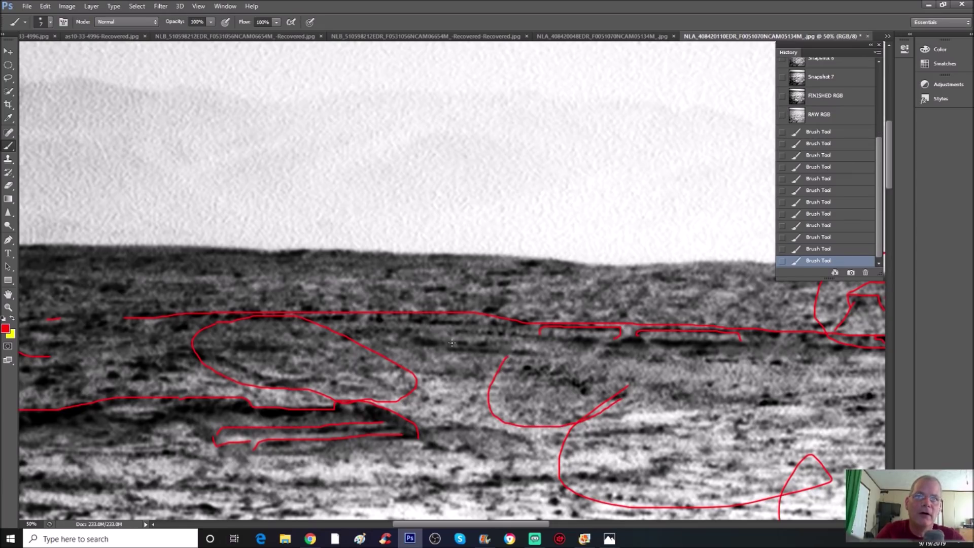
mouse_move(456, 333)
left_mouse_down()
mouse_move(449, 350)
mouse_move(499, 357)
mouse_move(507, 345)
left_mouse_up()
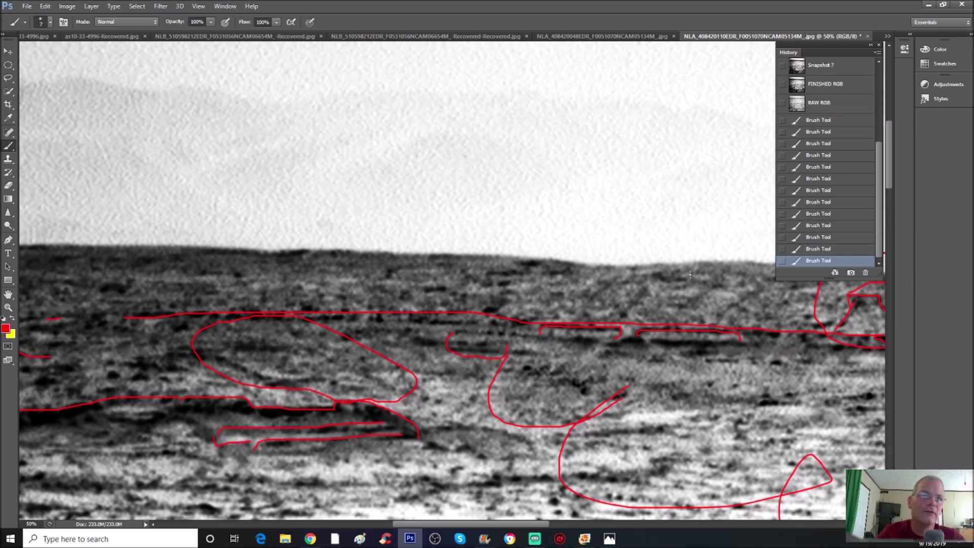
left_click(797, 237)
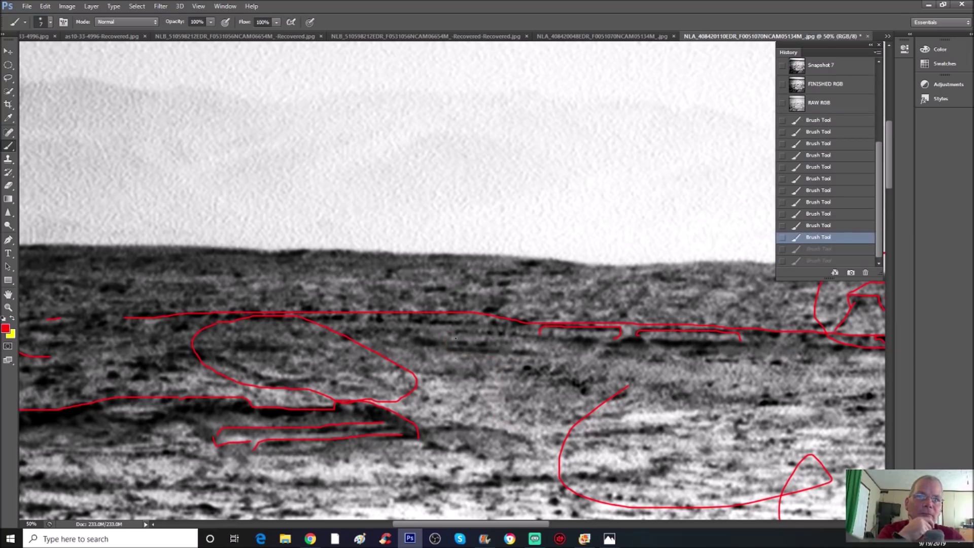
Outline the small block left of the bracketed strips, and brush four slanted red lines from near the horizon down to the ledge.
mouse_move(453, 335)
left_mouse_down()
mouse_move(504, 328)
mouse_move(445, 346)
mouse_move(500, 351)
mouse_move(503, 329)
left_mouse_up()
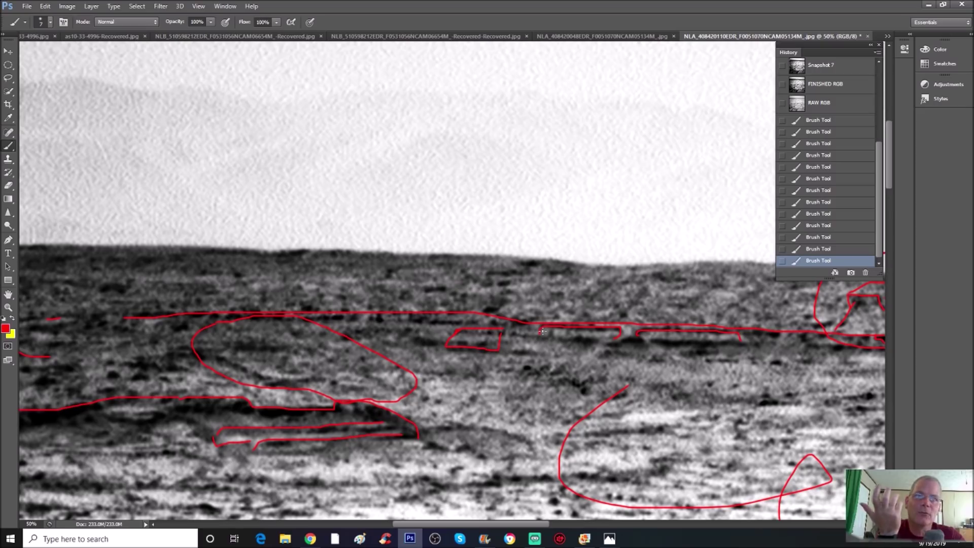
scroll(499, 294, "right", 4)
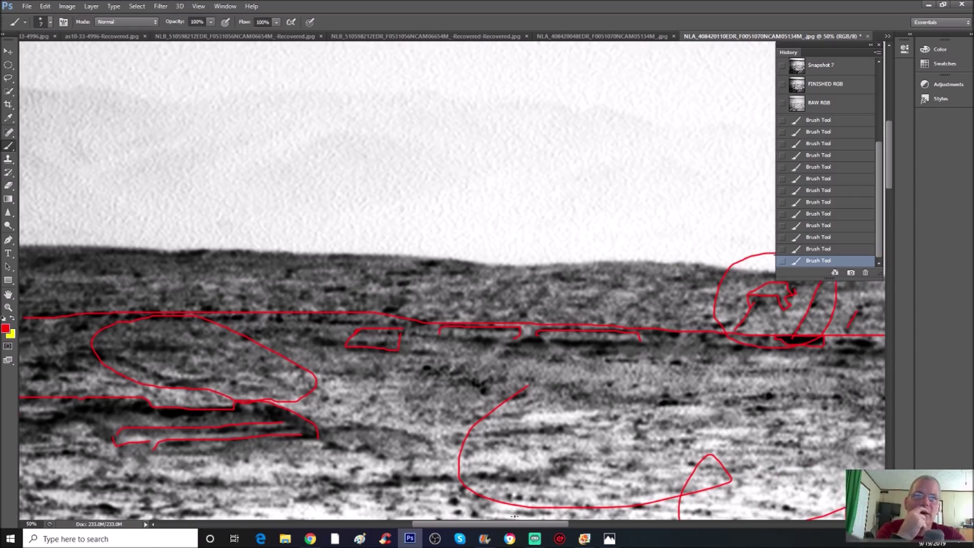
left_click_drag(514, 267, 476, 323)
left_click_drag(545, 276, 513, 322)
left_click_drag(617, 263, 614, 282)
left_click_drag(562, 325, 618, 316)
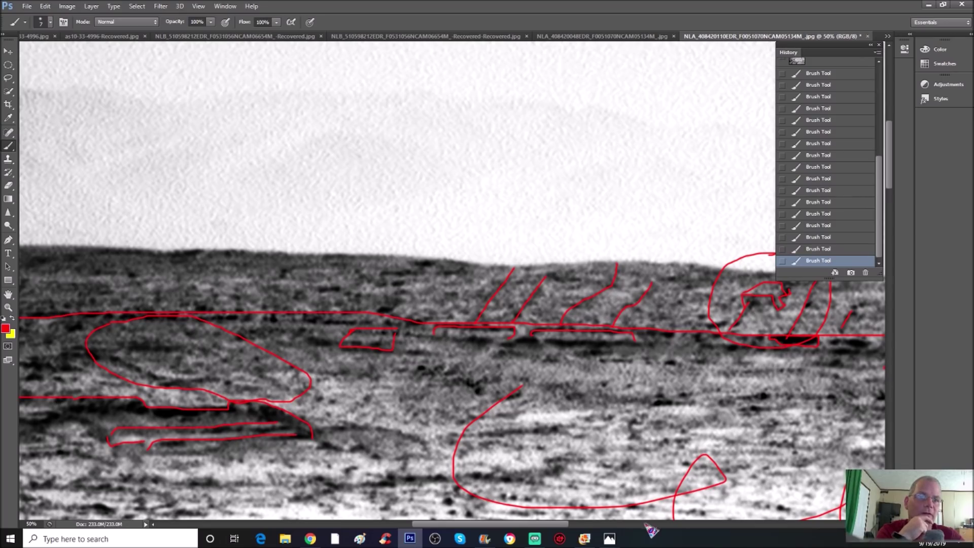
Extend the long ledge line up towards the horizon on the image's right side, and brush a parallel red line beneath it.
left_click_drag(562, 526, 711, 523)
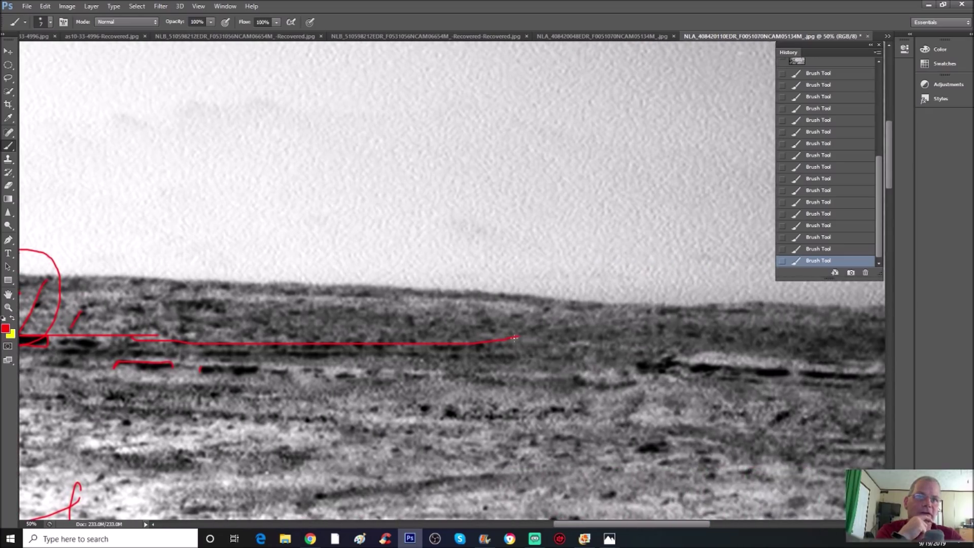
left_click_drag(524, 333, 642, 313)
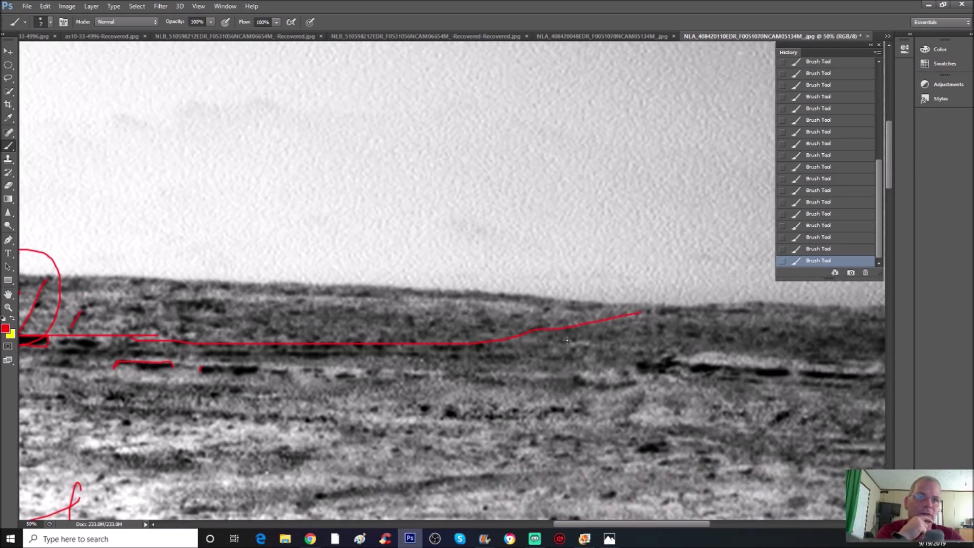
left_click_drag(472, 359, 516, 355)
left_click_drag(684, 330, 690, 329)
left_click_drag(637, 315, 686, 313)
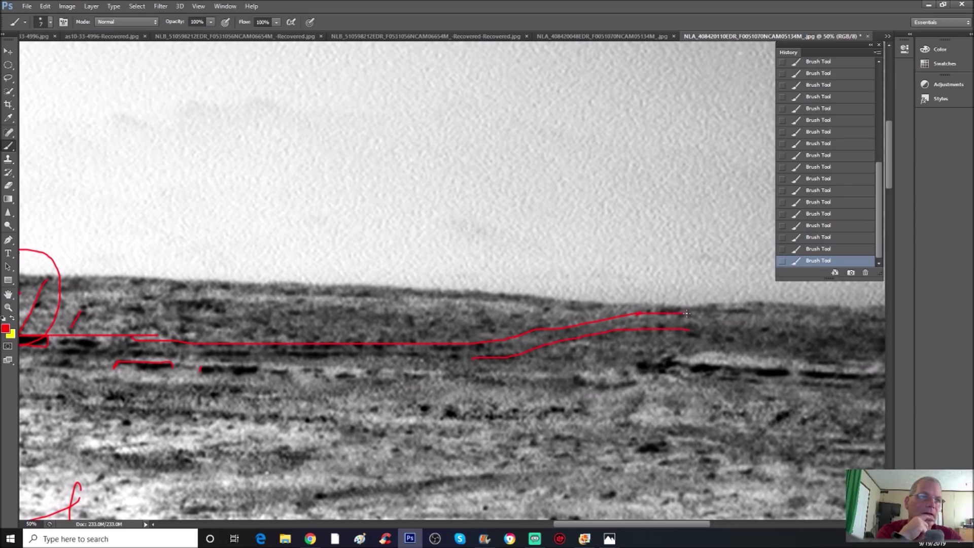
Try outlining the two dark strips of the ledge near the image's right edge in red, and step back in the history to remove the outlines.
mouse_move(661, 524)
left_mouse_down()
mouse_move(718, 524)
mouse_move(708, 524)
left_mouse_up()
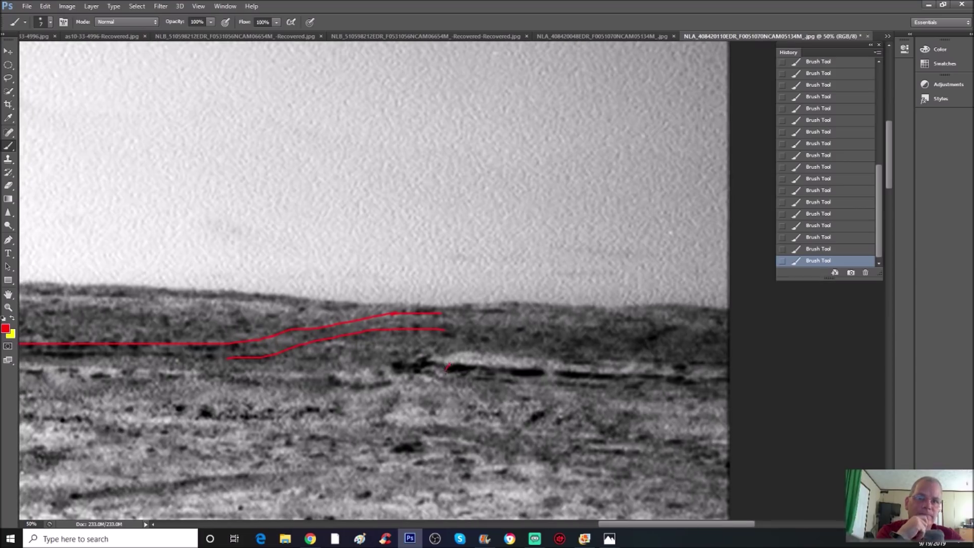
left_click_drag(465, 359, 670, 375)
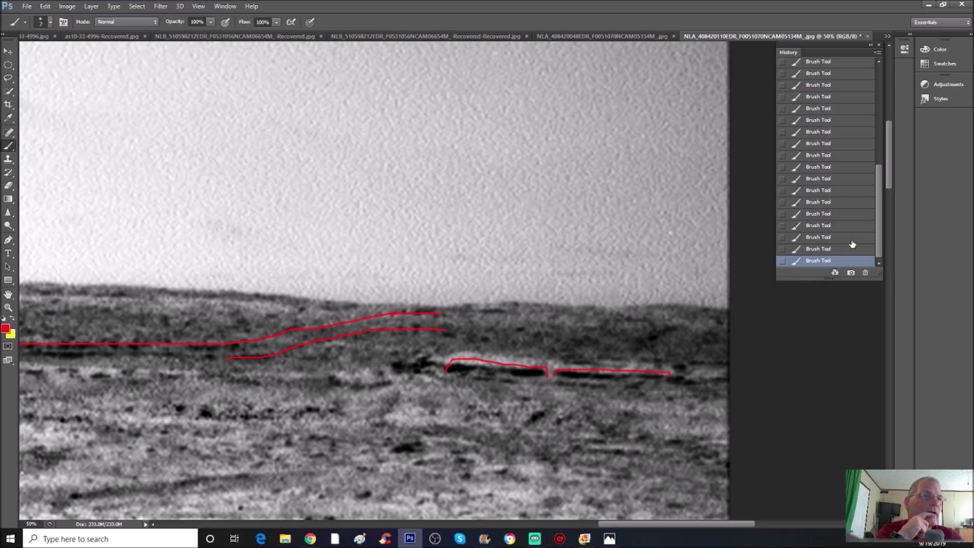
left_click(852, 237)
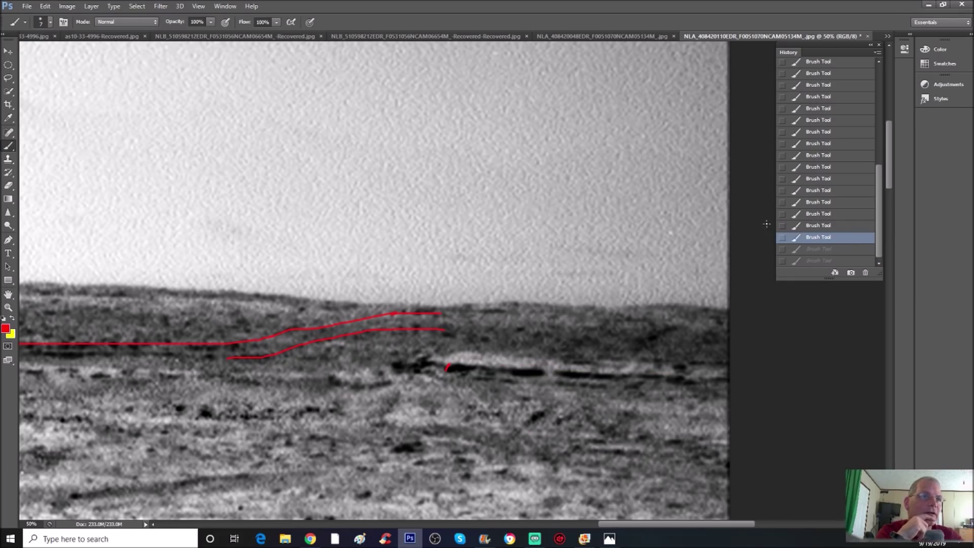
left_click(810, 225)
left_click(810, 236)
Try outlining three dark ledge segments and the bright slab edge above them in red, and step back in the history to remove the strokes.
left_click_drag(543, 366, 618, 378)
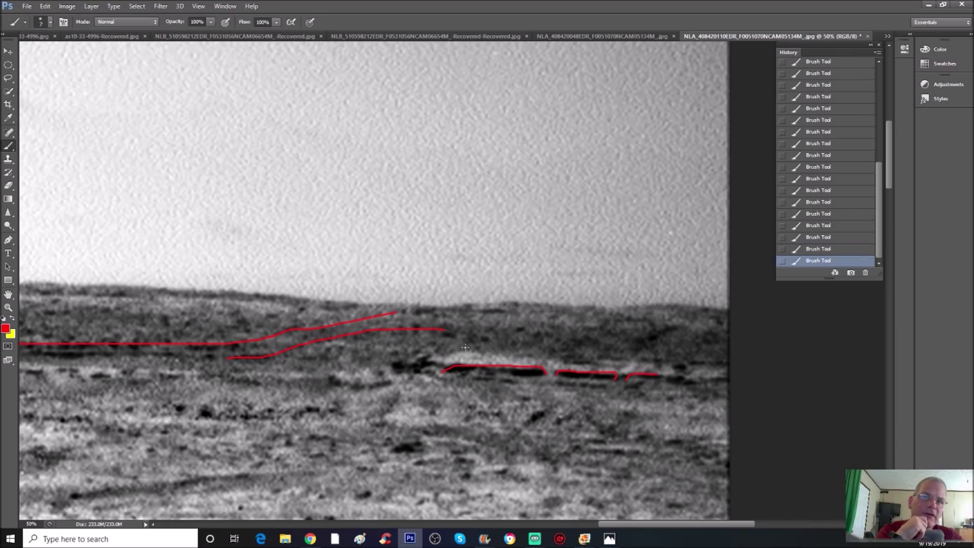
left_click_drag(436, 358, 511, 356)
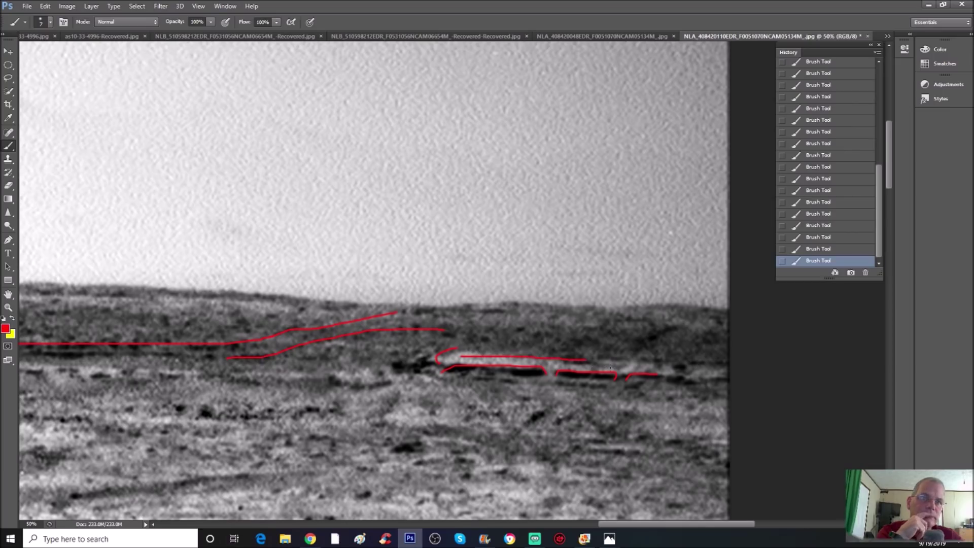
left_click_drag(588, 360, 695, 363)
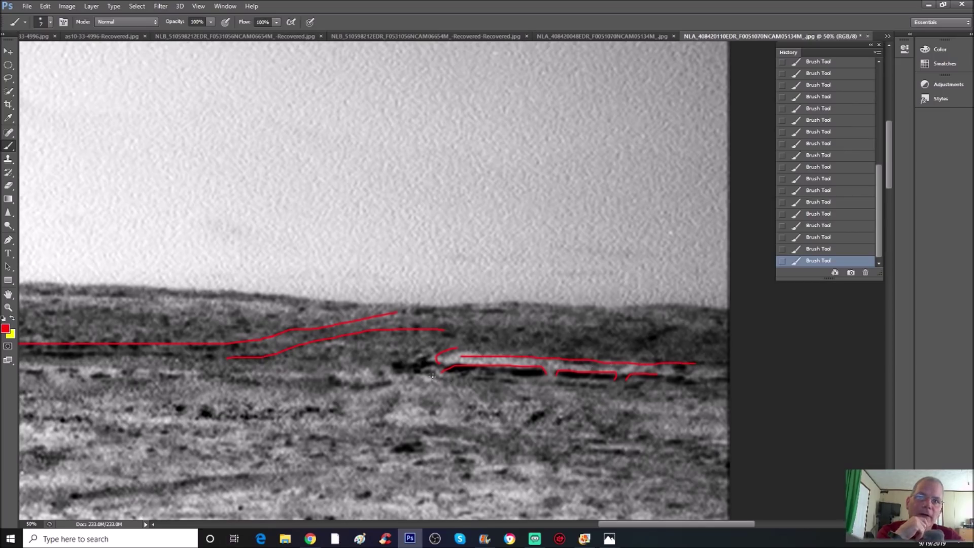
left_click(827, 182)
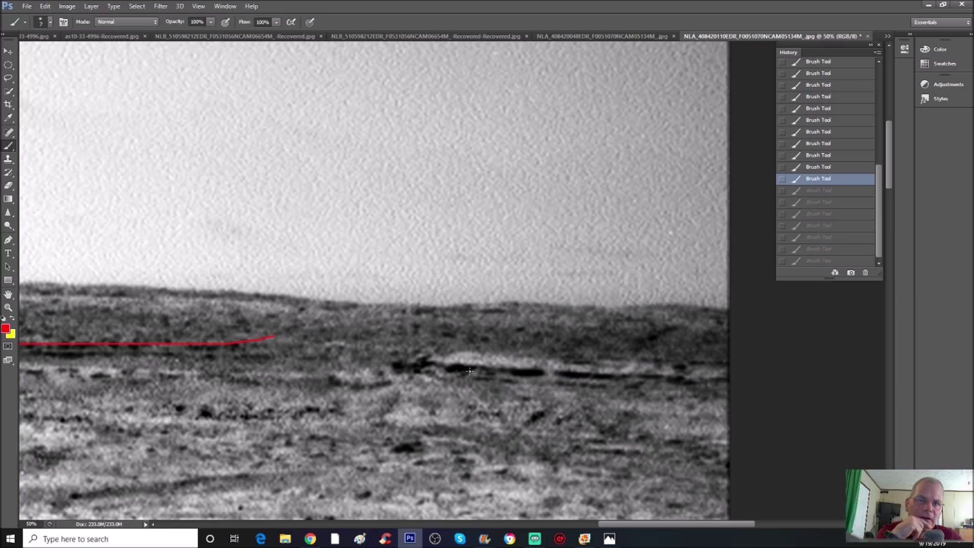
Brush a small red outline along the dark ledge near the right edge, and restore the RAW RGB and FINISHED RGB snapshots.
mouse_move(468, 371)
left_mouse_down()
mouse_move(516, 381)
mouse_move(493, 367)
mouse_move(473, 374)
left_mouse_up()
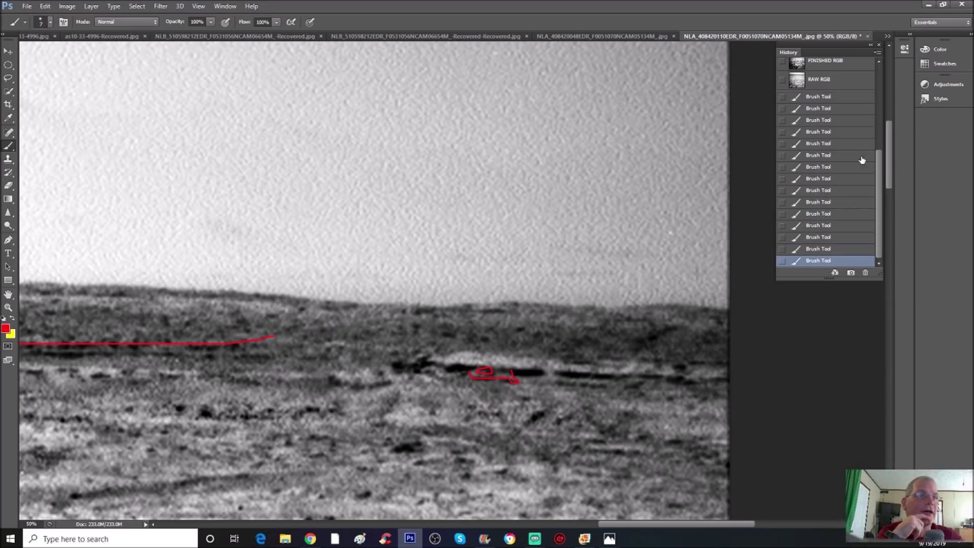
left_click(846, 81)
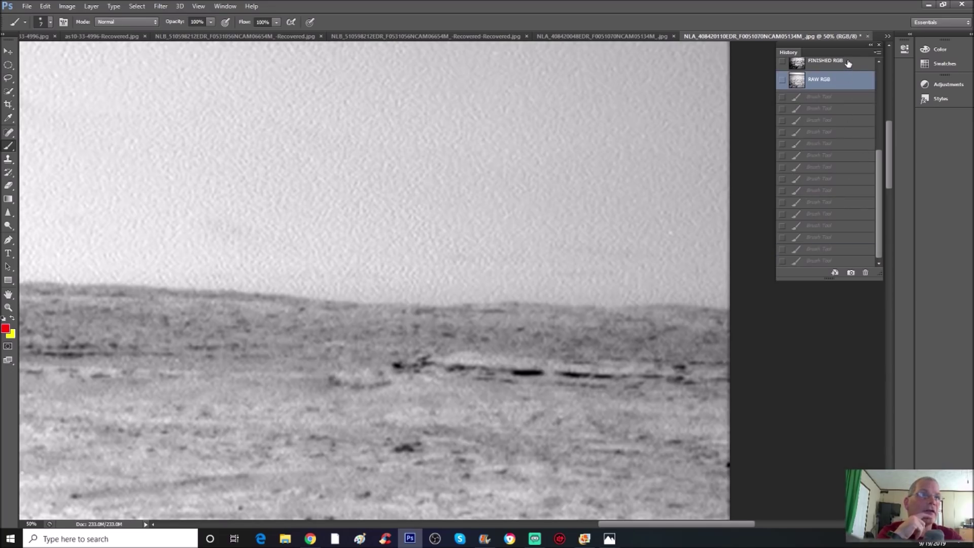
left_click(844, 68)
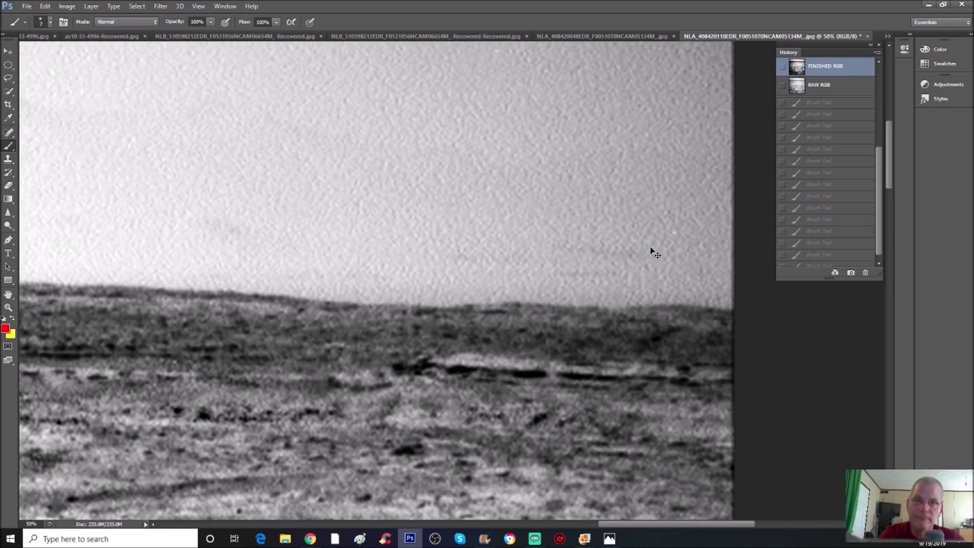
Circle the small spot on the dark ledge near the image's right edge in red.
key("ctrl+plus")
mouse_move(472, 397)
left_mouse_down()
mouse_move(478, 388)
mouse_move(514, 420)
mouse_move(506, 382)
mouse_move(478, 388)
left_mouse_up()
key("ctrl+minus")
key("ctrl+minus")
key("ctrl+minus")
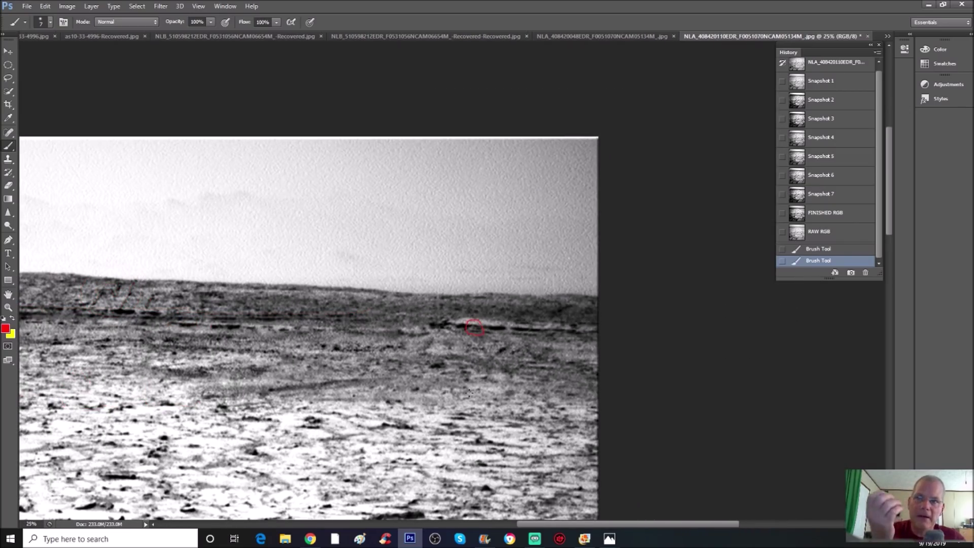
Brush red arrows across the ledge towards the image's left side, and mark slanted lines just below the horizon.
left_click_drag(572, 524, 471, 521)
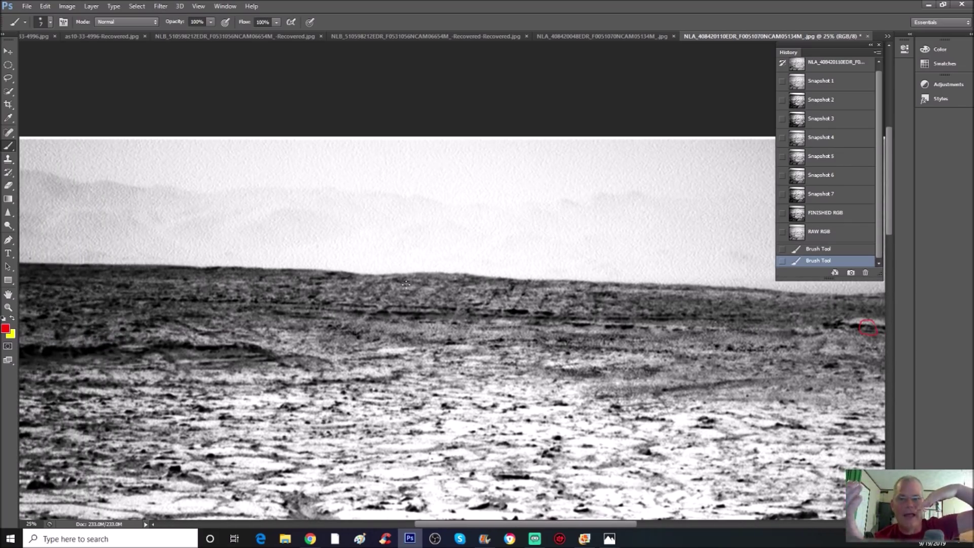
mouse_move(436, 261)
left_mouse_down()
mouse_move(361, 317)
mouse_move(390, 323)
left_mouse_up()
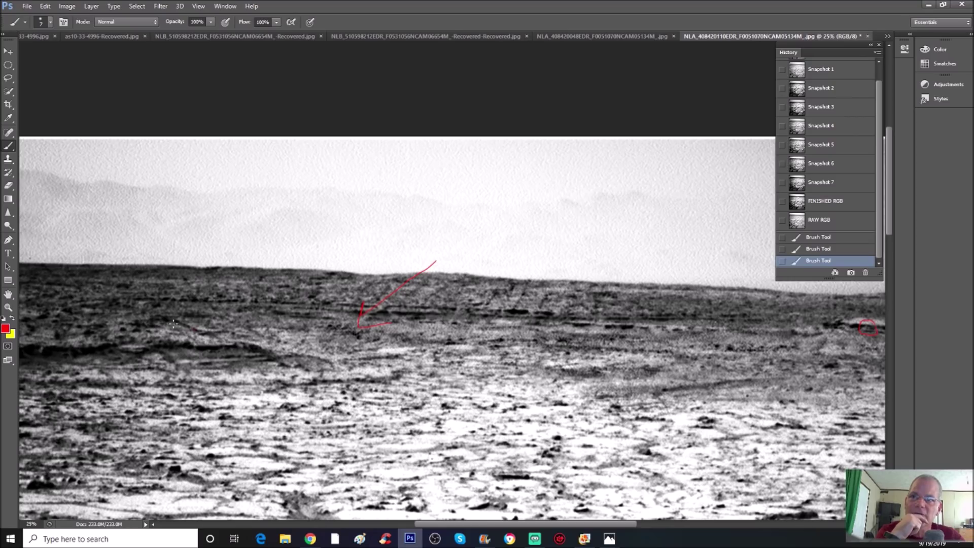
left_click_drag(87, 303, 440, 313)
left_click_drag(480, 253, 450, 302)
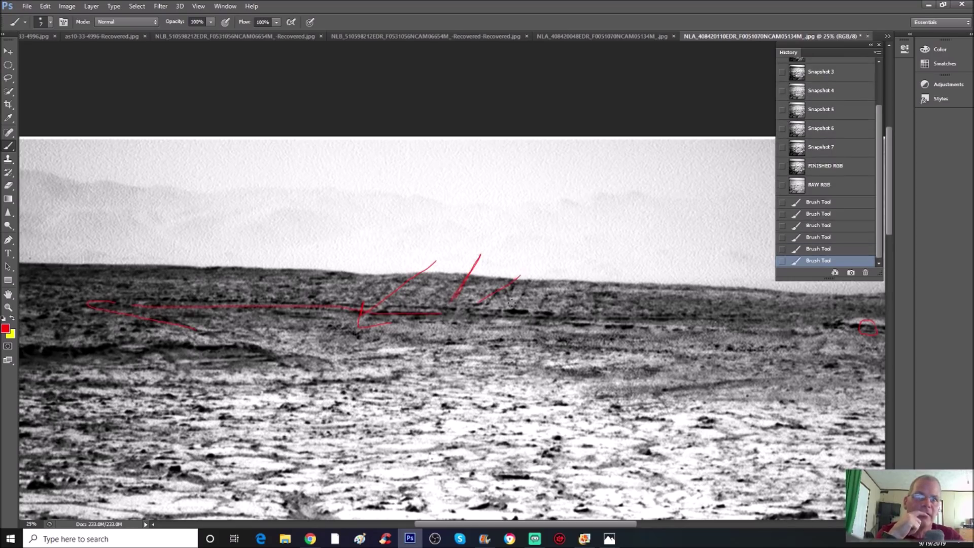
left_click_drag(513, 295, 513, 303)
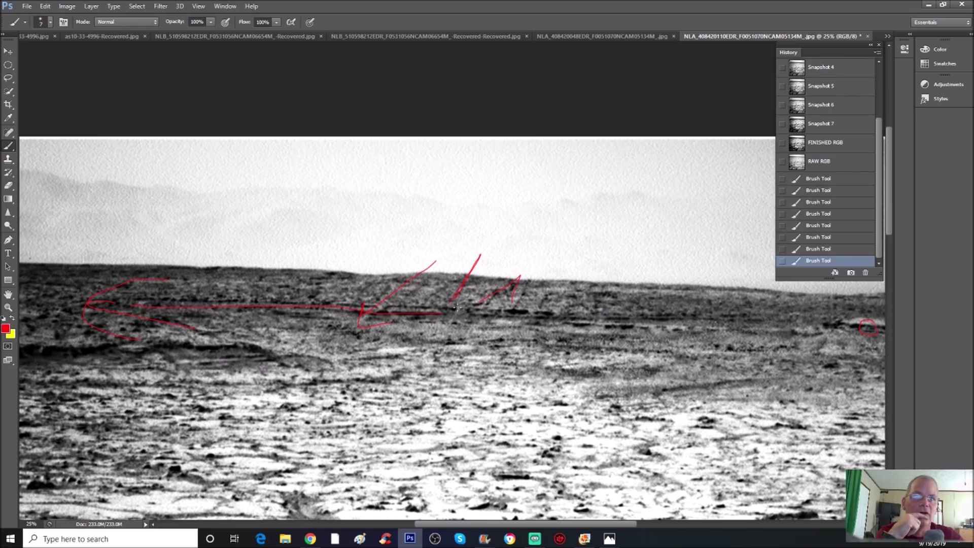
Restore the FINISHED RGB snapshot, and outline the block-like shape below the ledge with converging red strokes beside it.
left_click(847, 162)
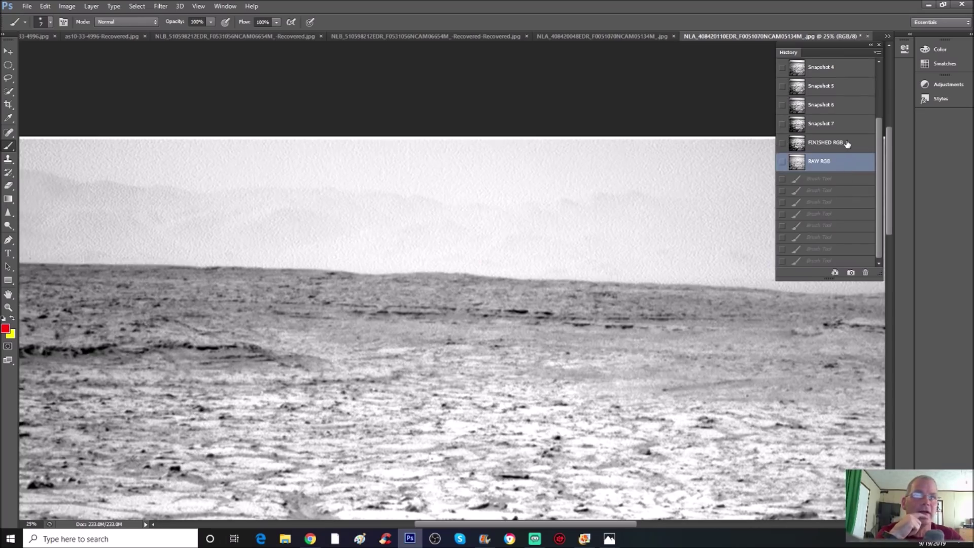
left_click(847, 144)
mouse_move(260, 331)
left_mouse_down()
mouse_move(332, 335)
mouse_move(348, 349)
left_mouse_up()
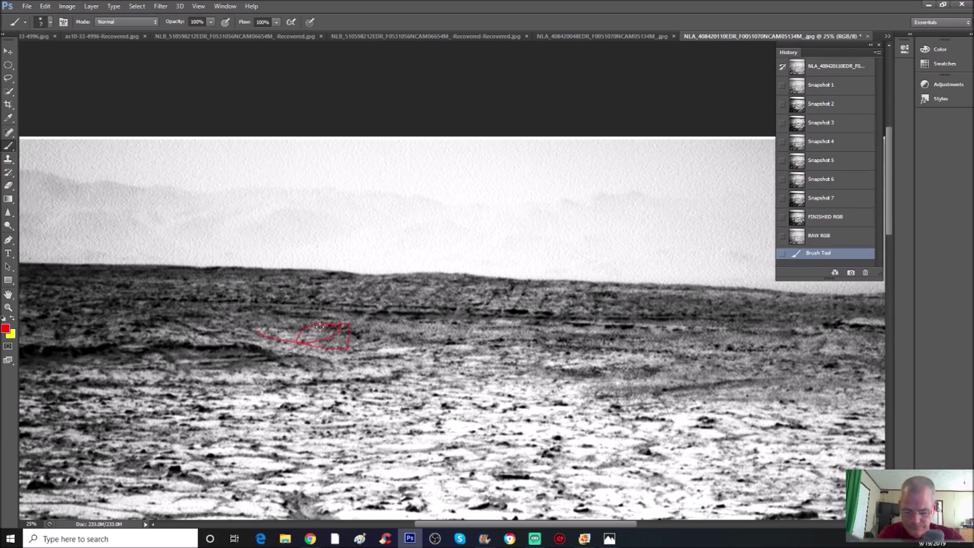
key("ctrl+plus")
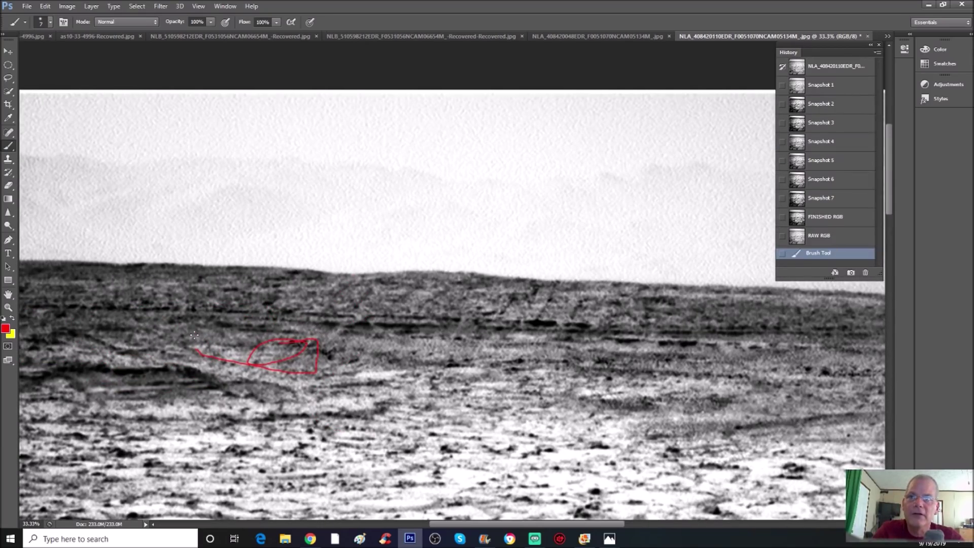
left_click_drag(209, 343, 251, 363)
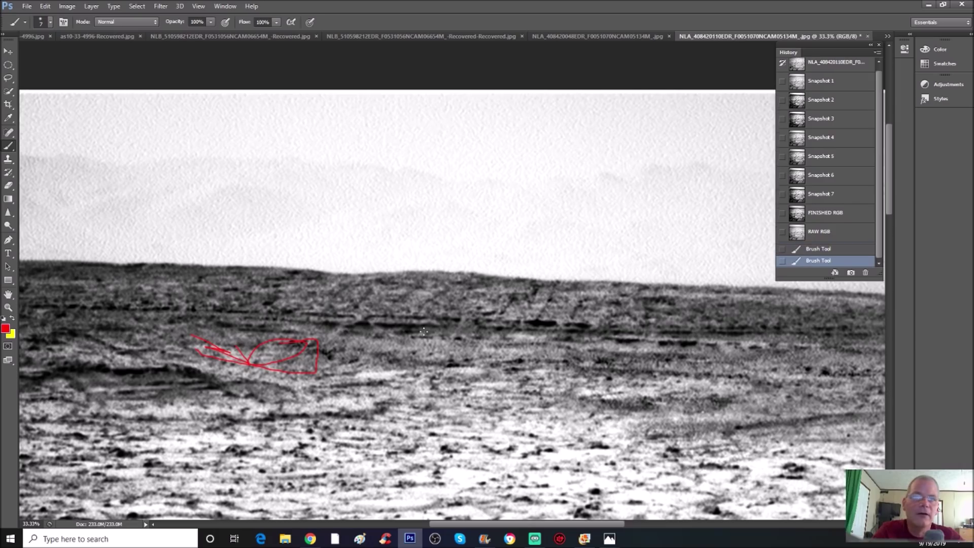
key("ctrl+minus")
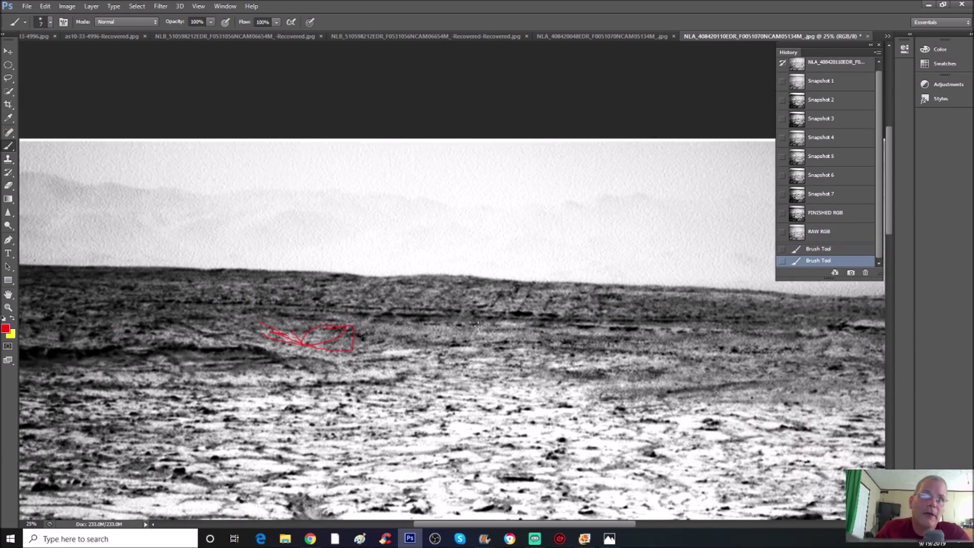
Circle the area with slanted lines between the horizon and the ledge in red, adding an arc above it.
key("ctrl+plus")
key("ctrl+plus")
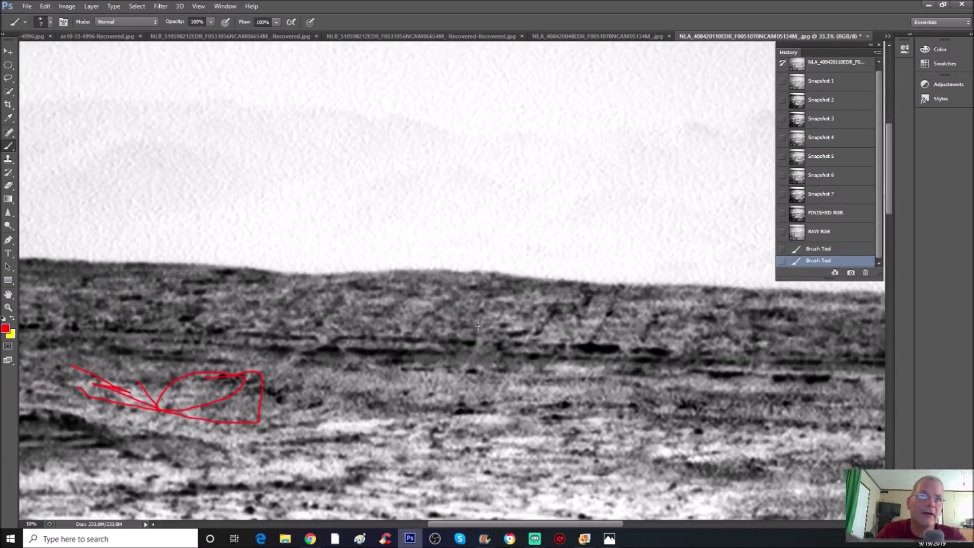
mouse_move(537, 262)
left_mouse_down()
mouse_move(499, 350)
mouse_move(649, 276)
left_mouse_up()
left_click_drag(597, 238, 514, 270)
Brush red brackets along the tops of the dark ledge strips, two beside the large circle and two inside it.
mouse_move(333, 344)
left_mouse_down()
mouse_move(475, 344)
mouse_move(468, 360)
left_mouse_up()
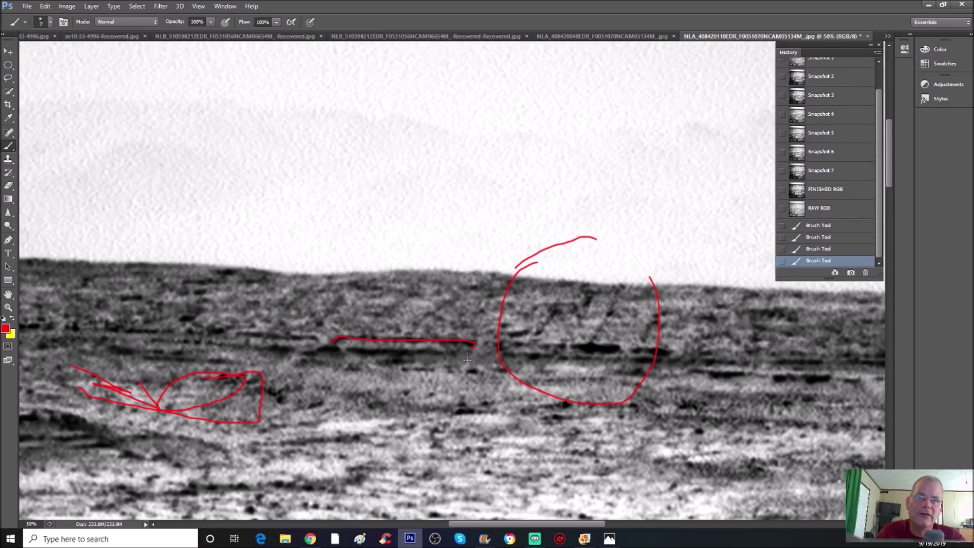
mouse_move(236, 333)
left_mouse_down()
mouse_move(307, 336)
mouse_move(296, 344)
left_mouse_up()
left_click_drag(526, 345, 565, 350)
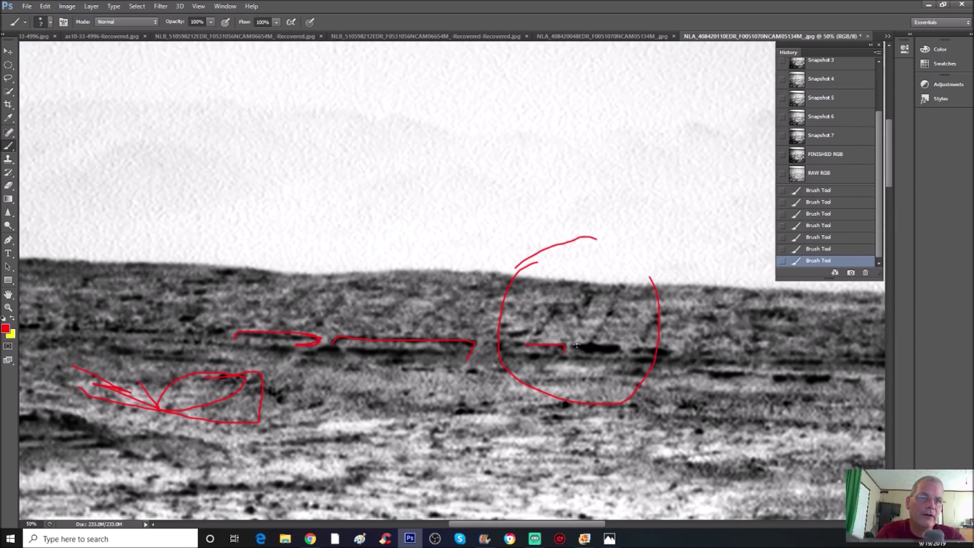
left_click_drag(569, 347, 640, 344)
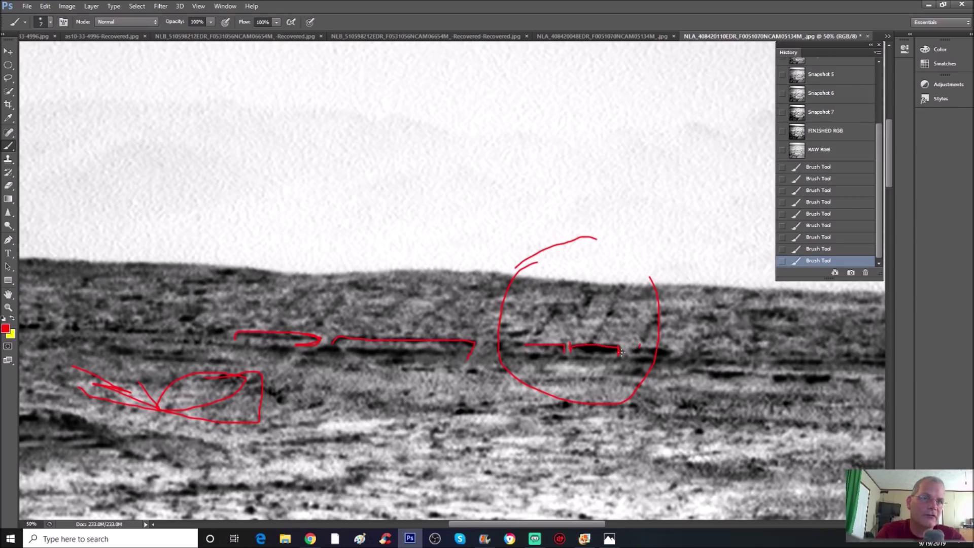
Add a dividing tick to the long ledge bracket, and brush two parallel red lines along the ledge right of the circle.
left_click(784, 357)
left_click(786, 355)
left_click(428, 344)
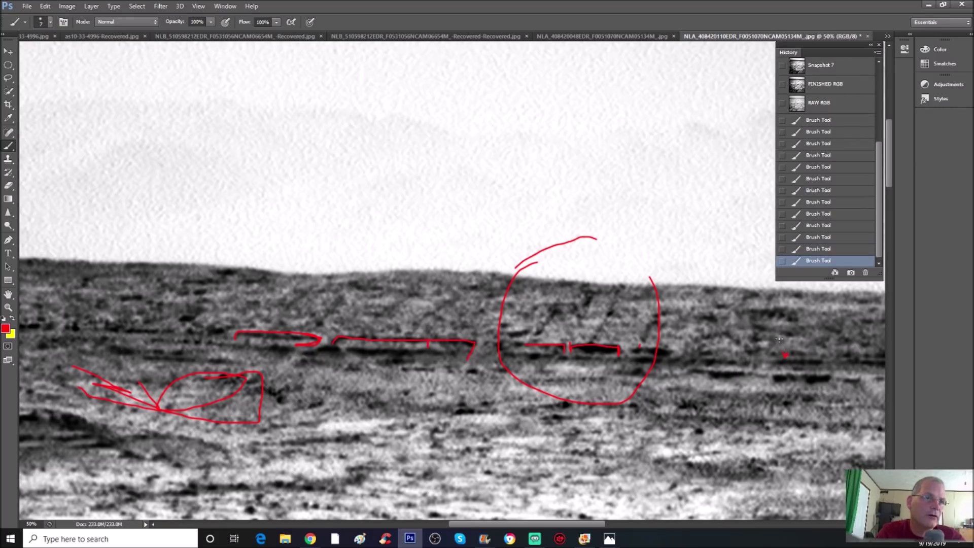
left_click_drag(762, 361, 785, 357)
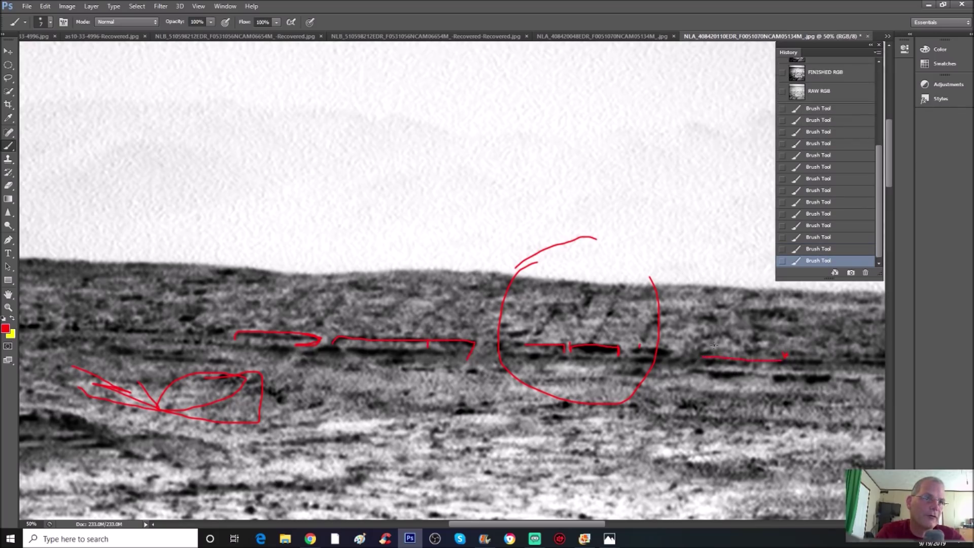
left_click_drag(707, 349, 798, 351)
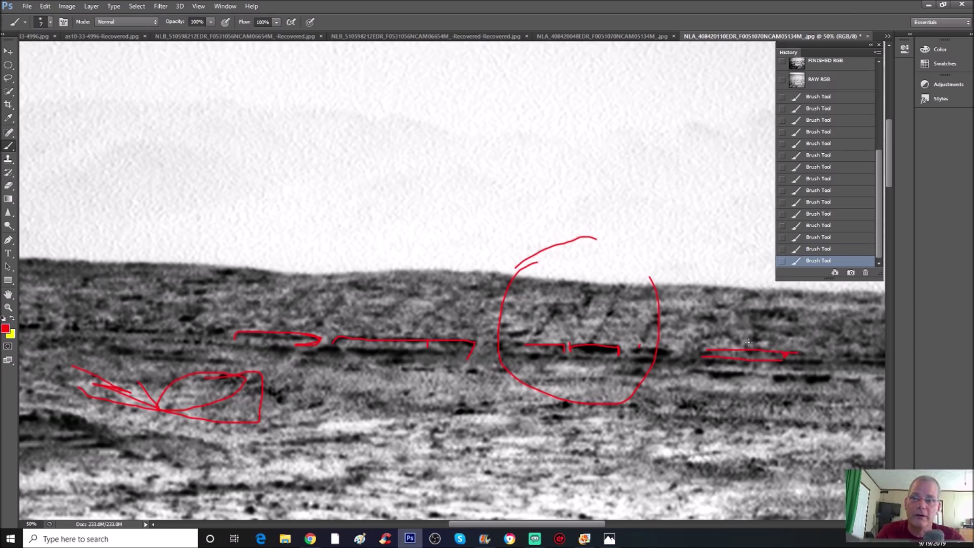
Brush parallel red lines along the ledge's left stretch and under the long bracket, and extend the ledge line to the right of the circle.
key("ctrl+minus")
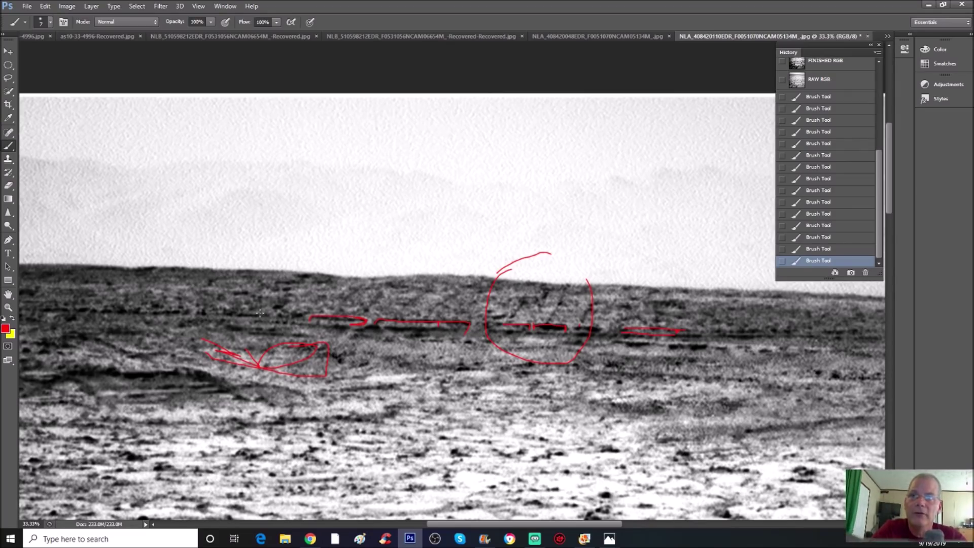
left_click_drag(234, 313, 300, 320)
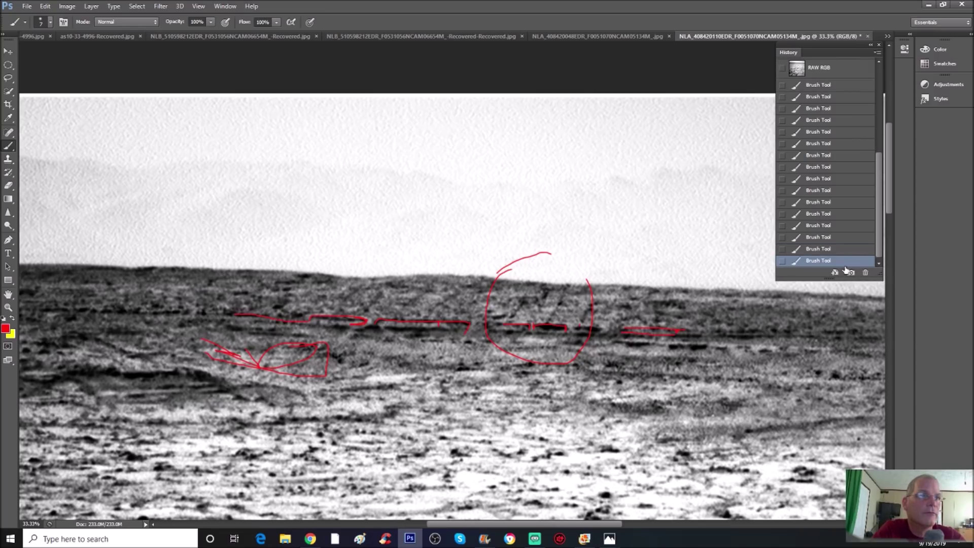
key("ctrl+z")
left_click_drag(230, 313, 302, 314)
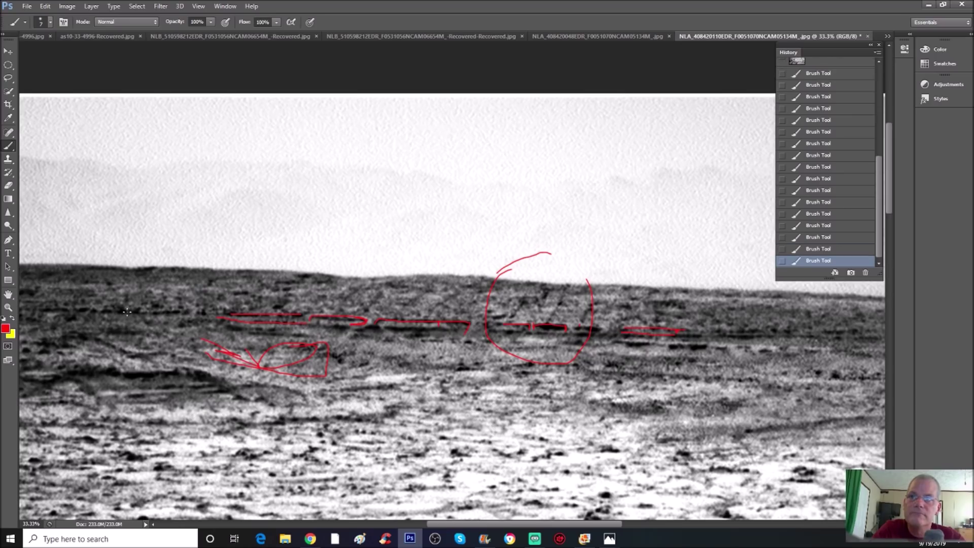
left_click_drag(91, 310, 174, 310)
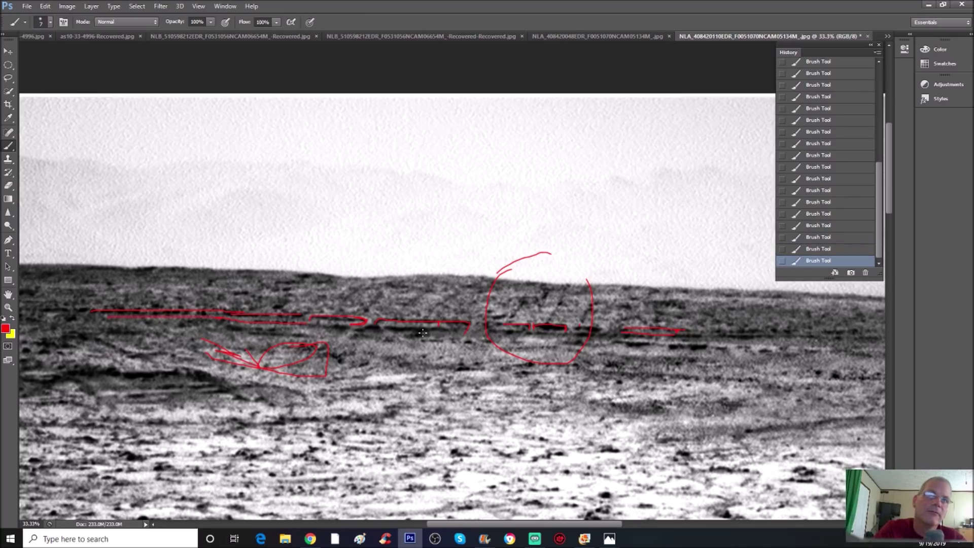
left_click_drag(385, 329, 459, 335)
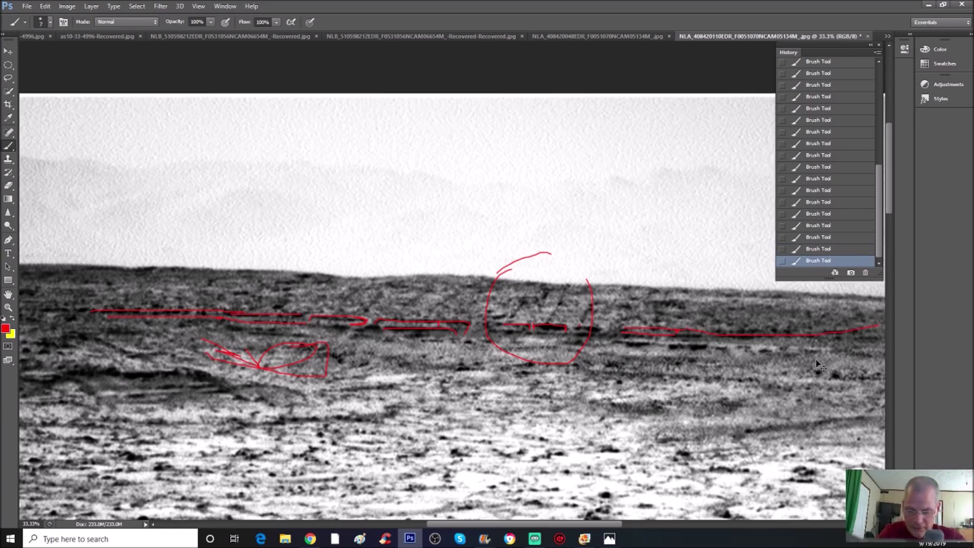
key("ctrl+minus")
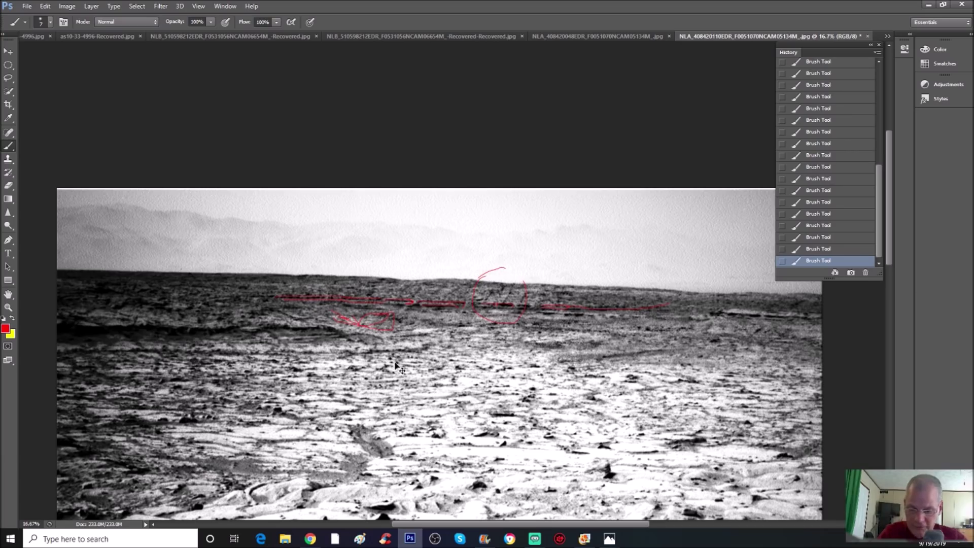
key("ctrl+plus")
key("ctrl+plus")
key("ctrl+plus")
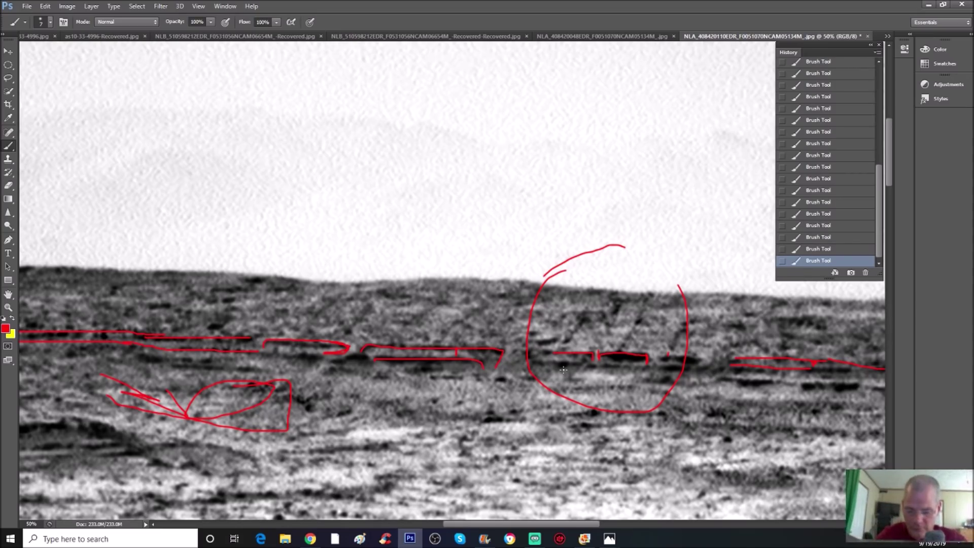
key("ctrl+minus")
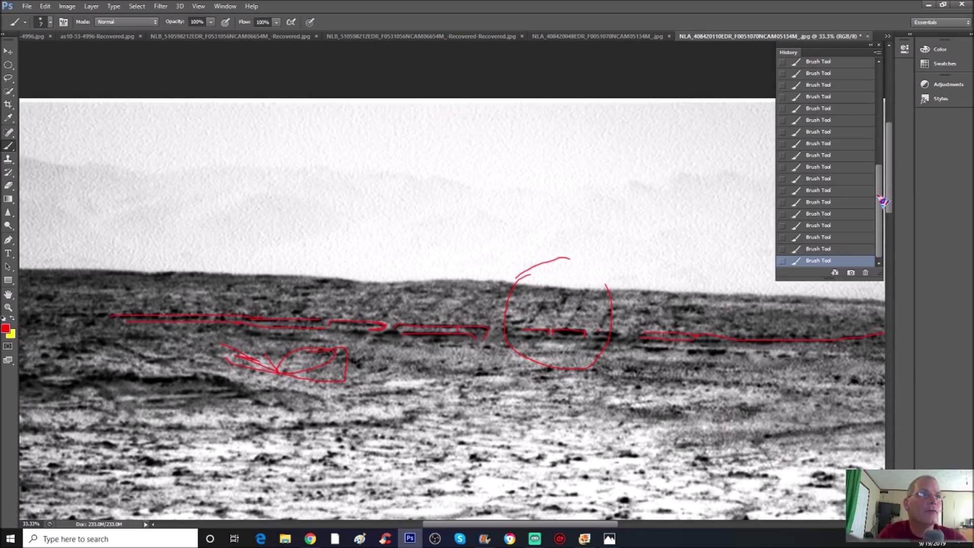
Revert the image to the FINISHED RGB snapshot and circle the light patch just below the ledge's left stretch in red.
scroll(883, 202, "up", 10)
left_click(826, 138)
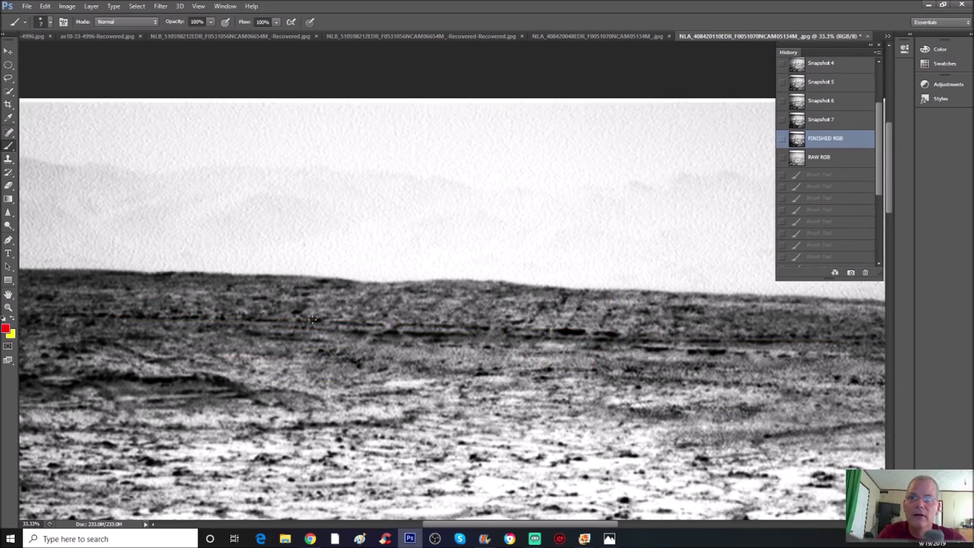
mouse_move(244, 357)
left_mouse_down()
mouse_move(290, 388)
mouse_move(355, 349)
left_mouse_up()
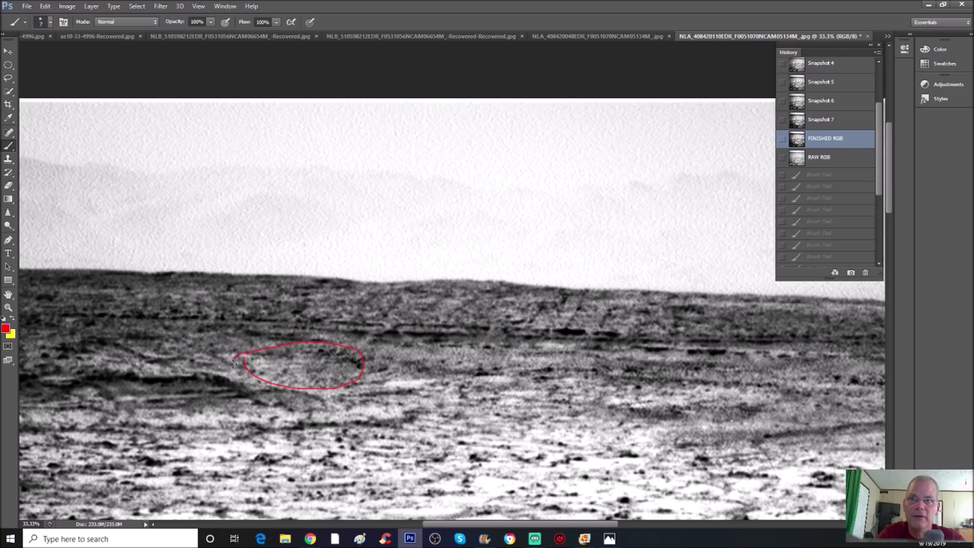
left_click_drag(234, 364, 233, 366)
key("ctrl+plus")
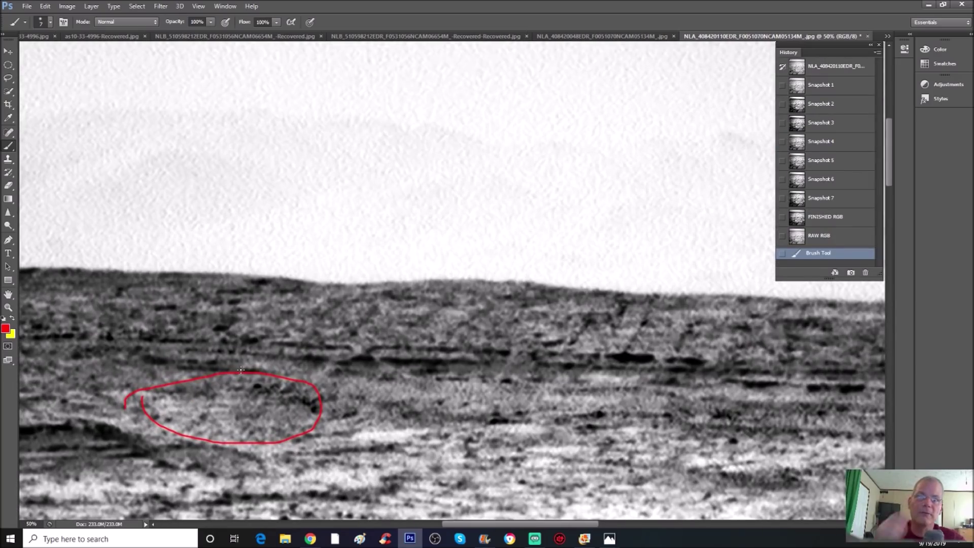
key("ctrl+minus")
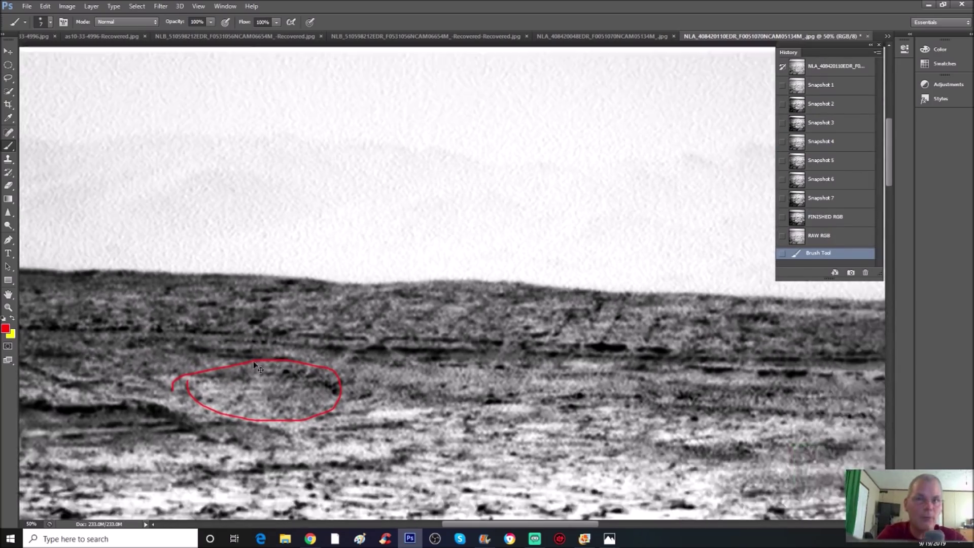
Compare the ledge area in Snapshot 3 and Snapshot 4, including the terrain farther left.
left_click(841, 109)
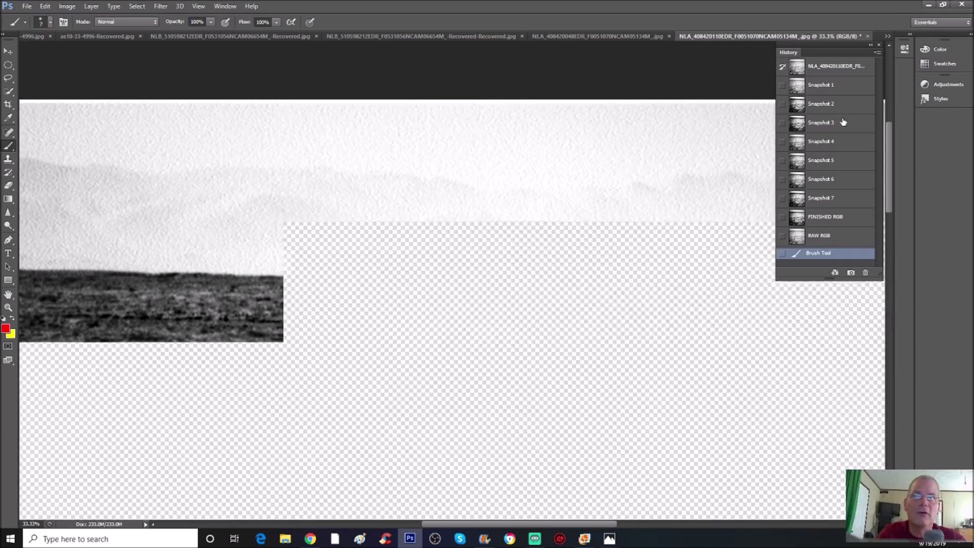
left_click(838, 131)
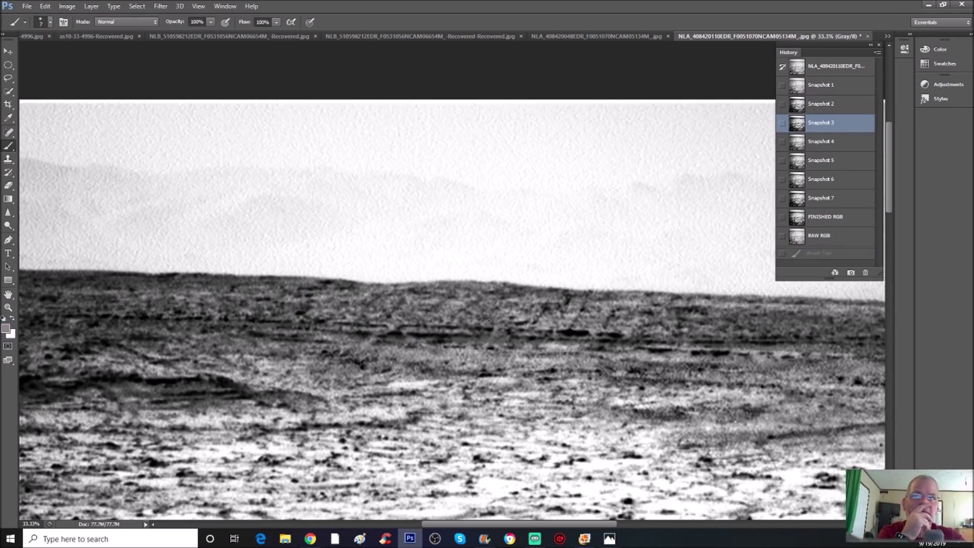
left_click(859, 147)
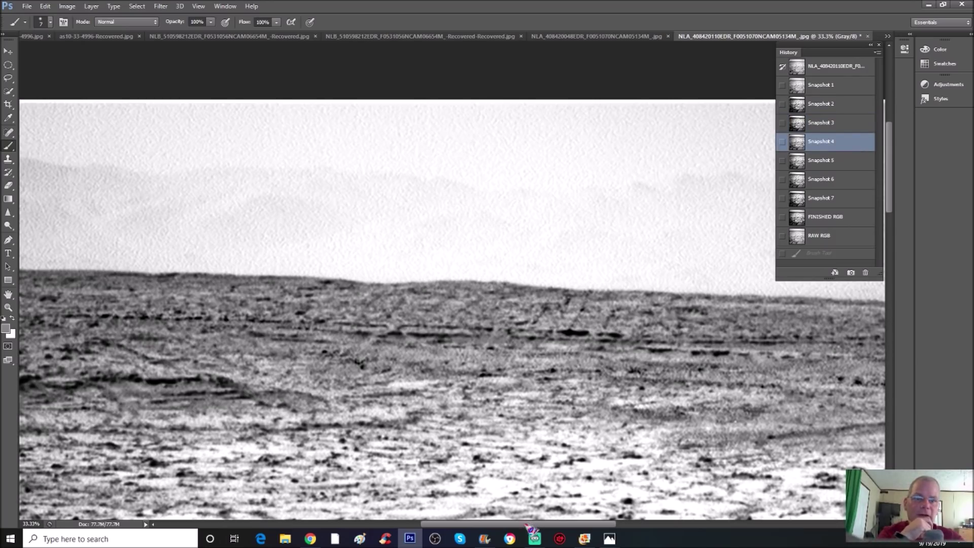
scroll(417, 486, "left", 3)
left_click_drag(125, 350, 197, 343)
Go through the image's snapshots from Snapshot 7 back to Snapshot 1, and restore the FINISHED RGB snapshot.
left_click(843, 202)
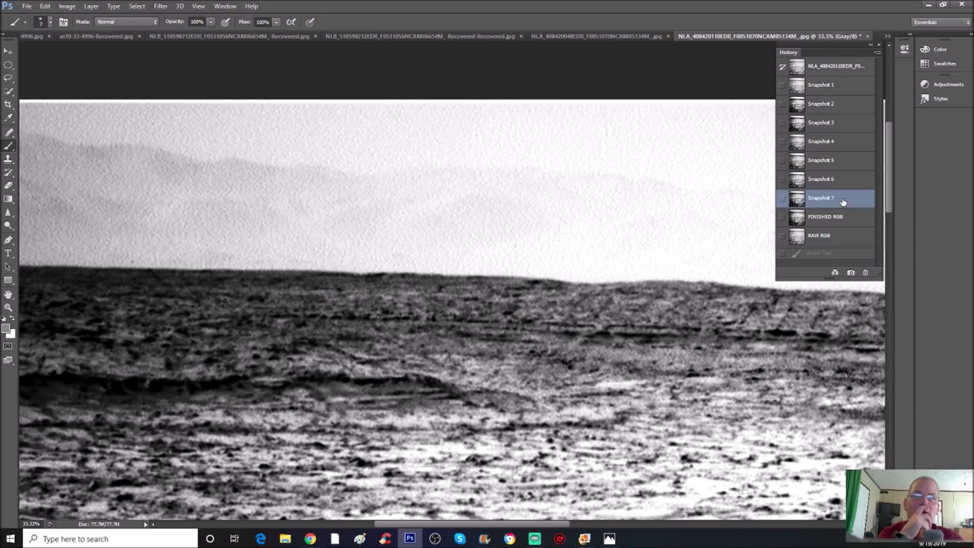
left_click(848, 179)
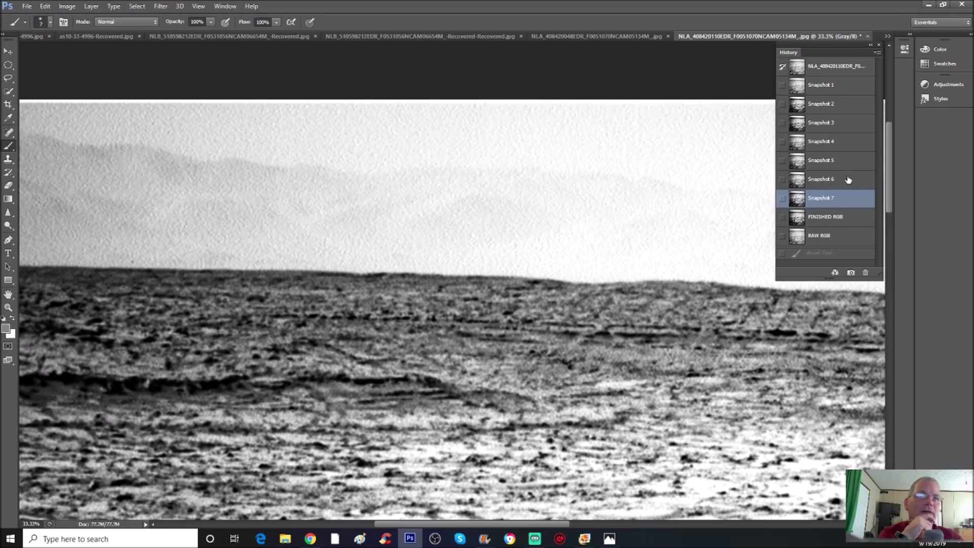
left_click(851, 158)
left_click(854, 138)
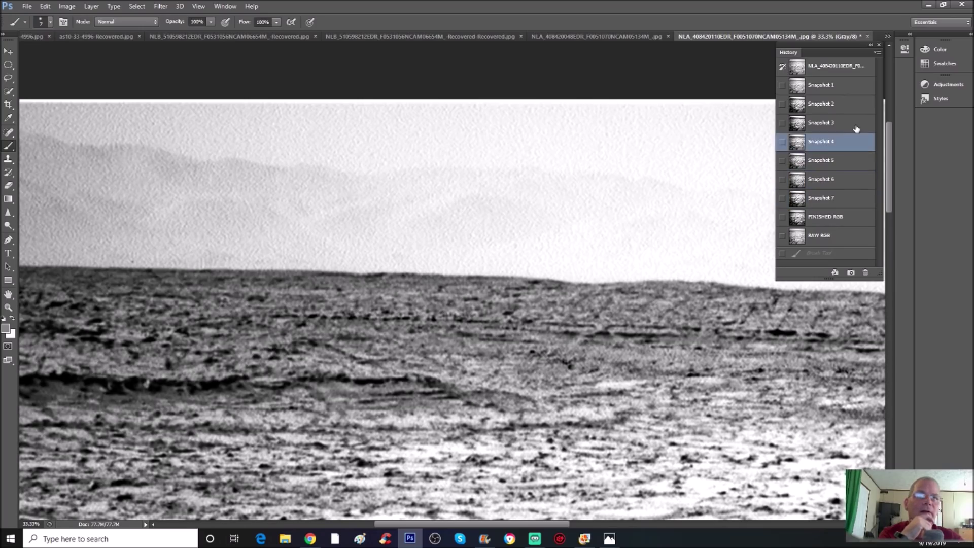
left_click(857, 122)
left_click(857, 111)
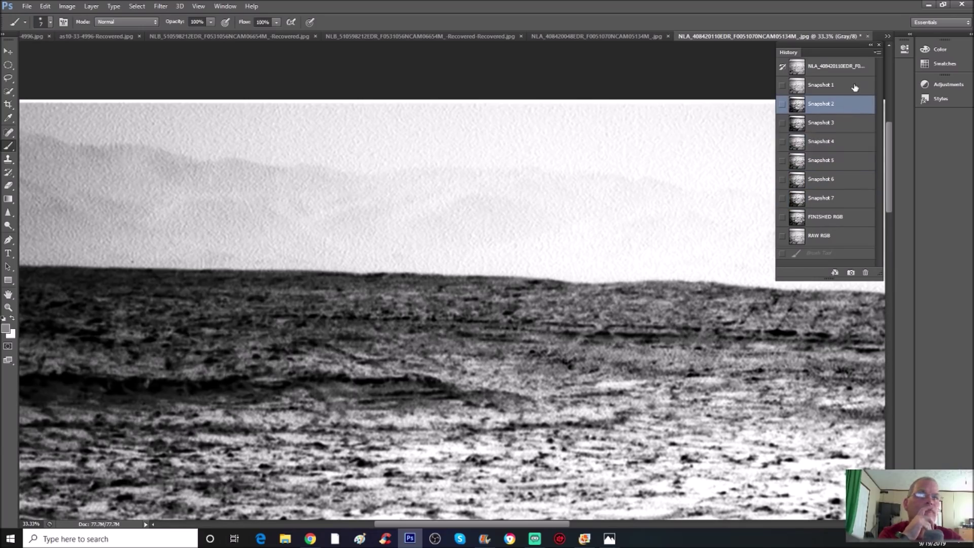
left_click(856, 87)
left_click(844, 217)
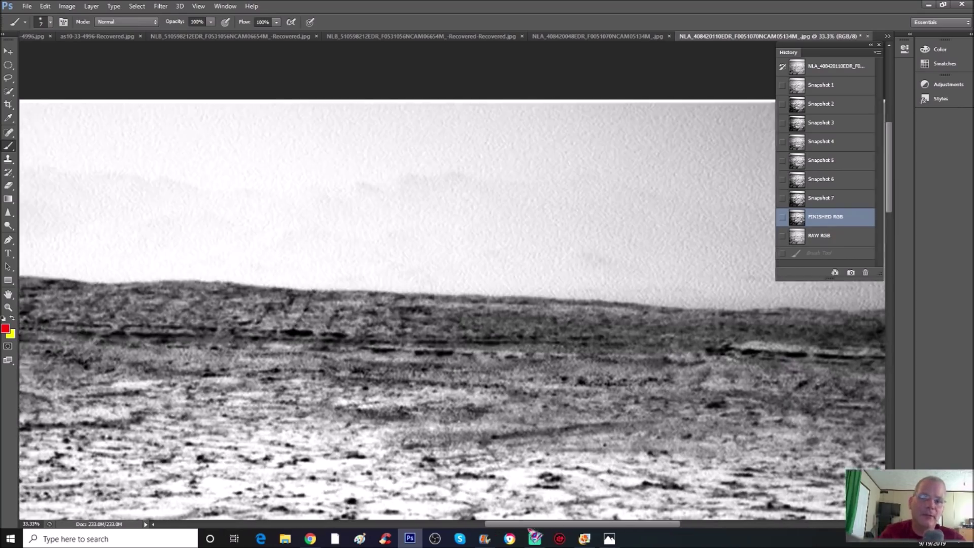
Switch to Chrome and compare the ledge in the Sol 123 Right Navcam image with the next Left Navcam image.
left_click(311, 540)
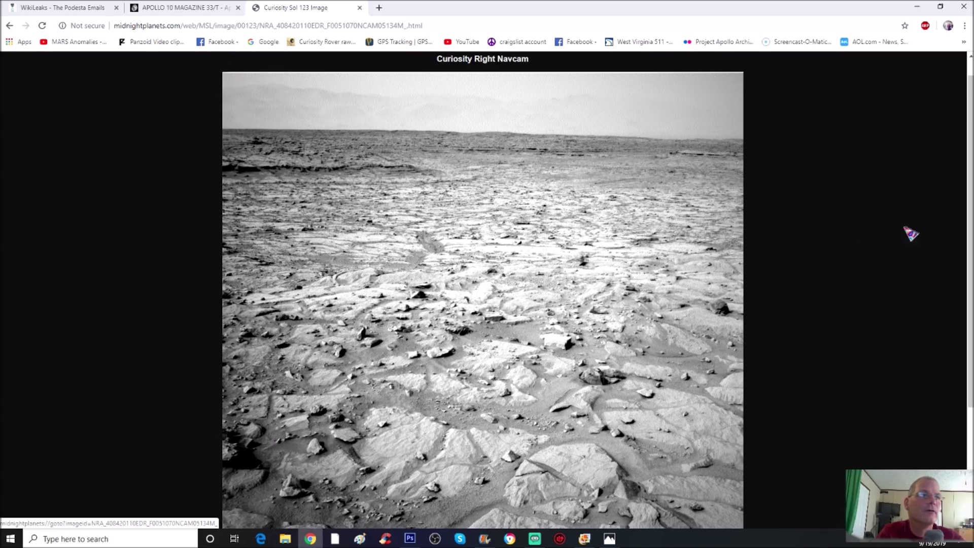
scroll(969, 234, "up", 1)
left_click(146, 65)
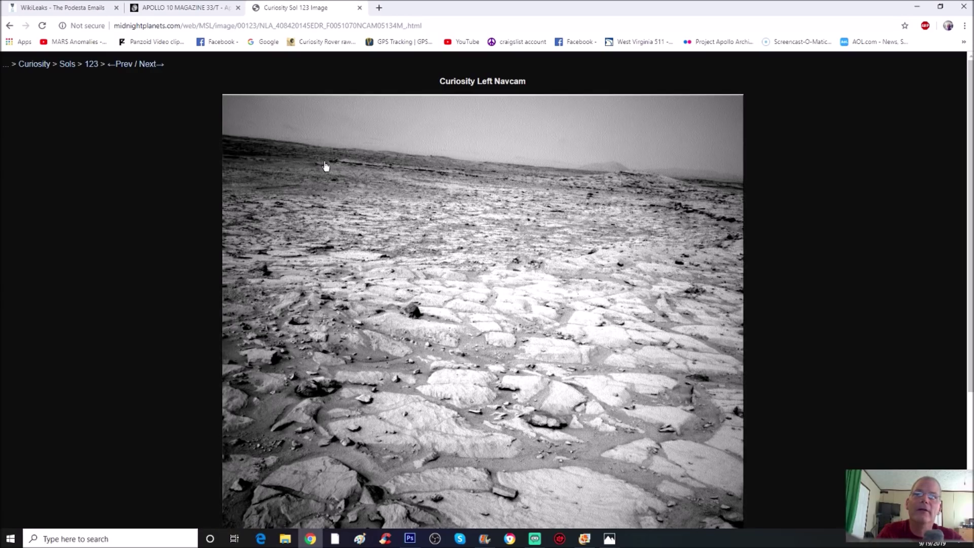
scroll(260, 157, "up", 3)
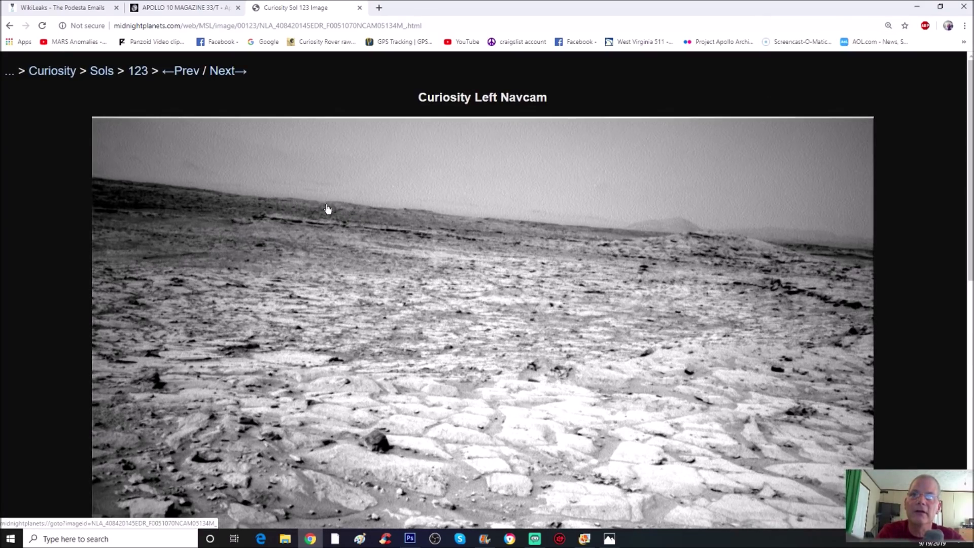
left_click(191, 72)
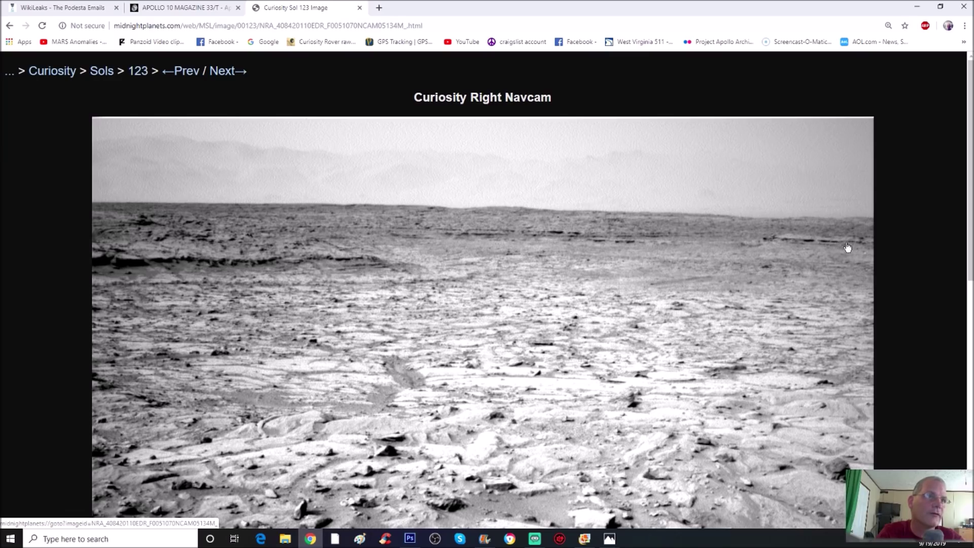
left_click(219, 71)
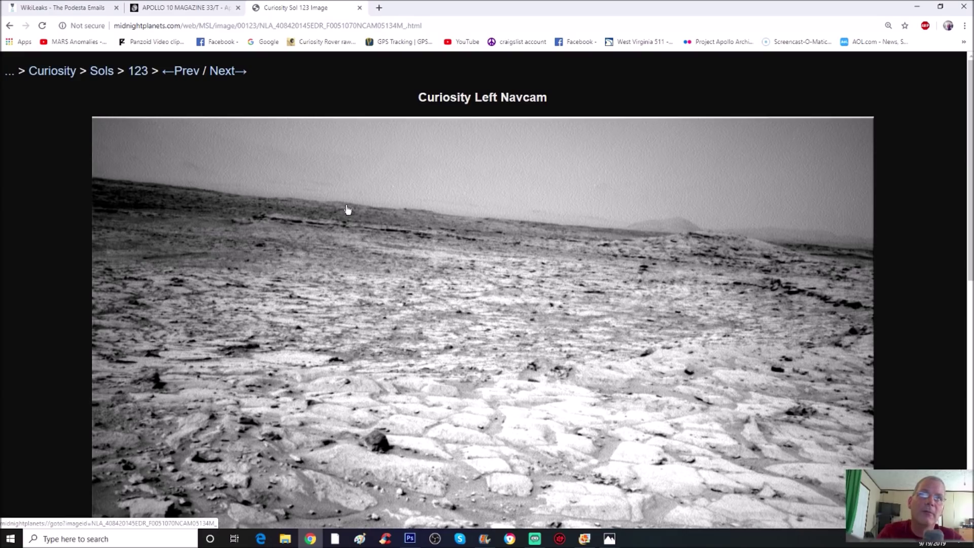
Examine the ledge below the horizon in the Left Navcam image at 500% page zoom, and switch to 2.png in Photos.
key("ctrl+plus")
key("ctrl+plus")
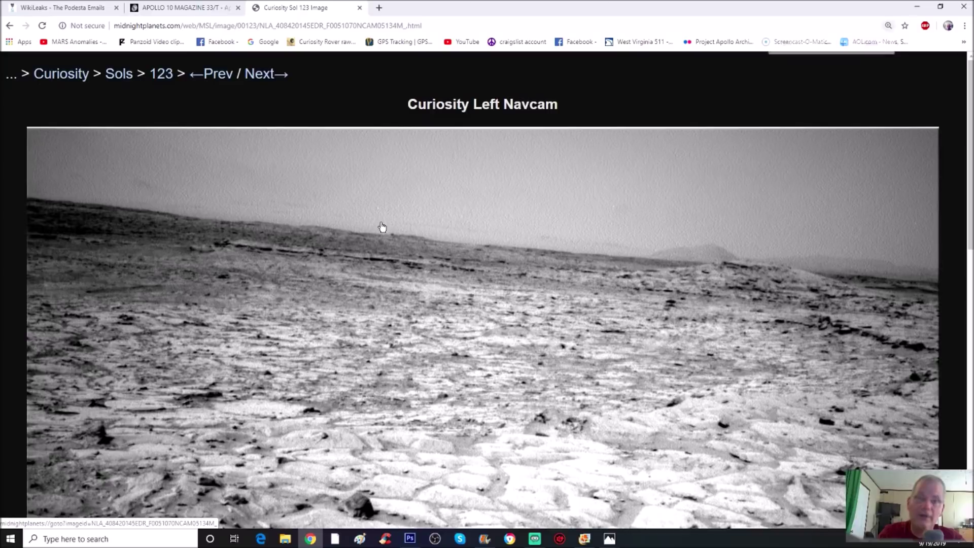
key("ctrl+plus")
key("ctrl+plus")
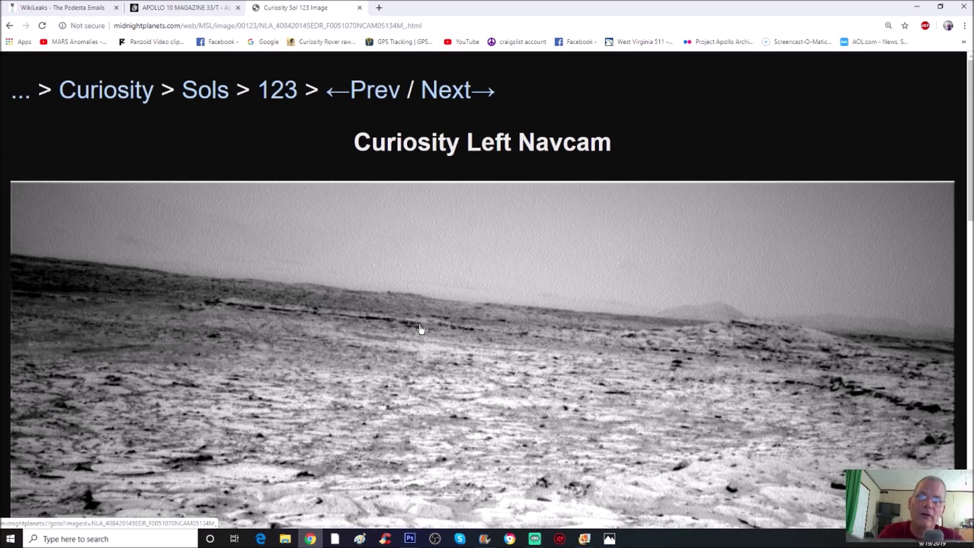
key("ctrl+plus")
key("ctrl+plus")
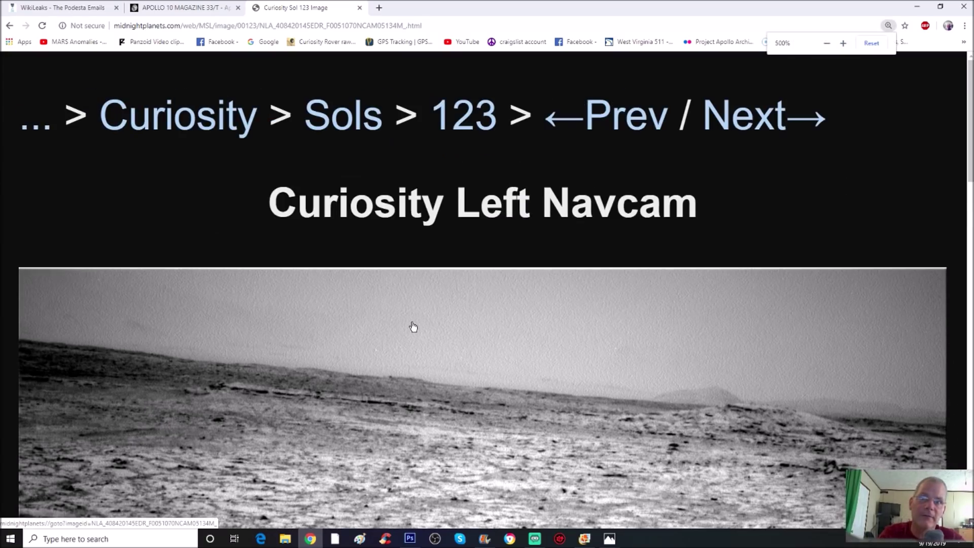
scroll(578, 307, "down", 1)
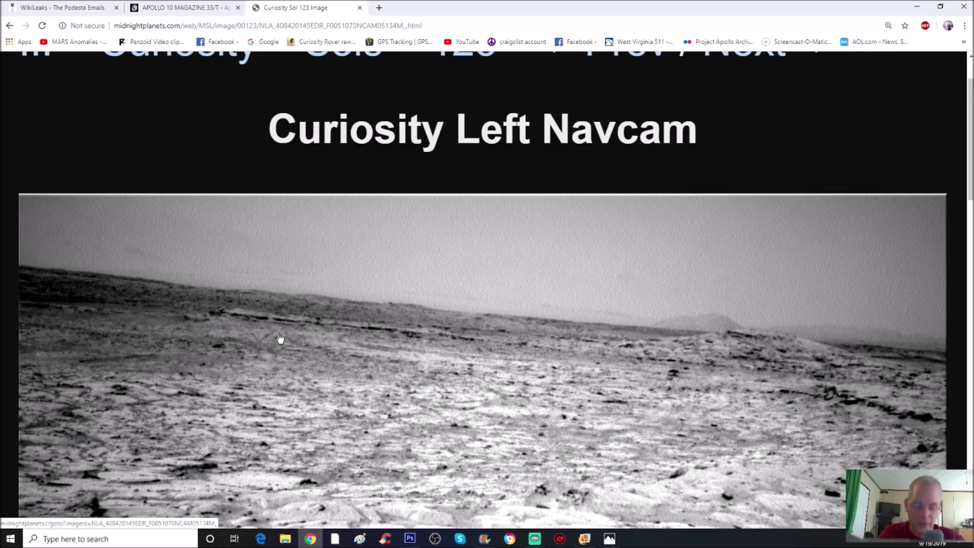
key("alt+Tab")
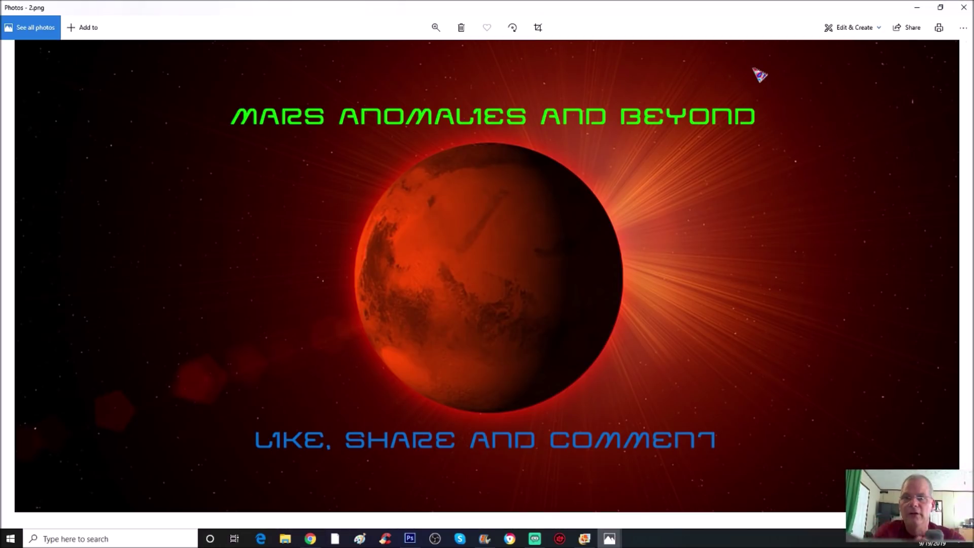